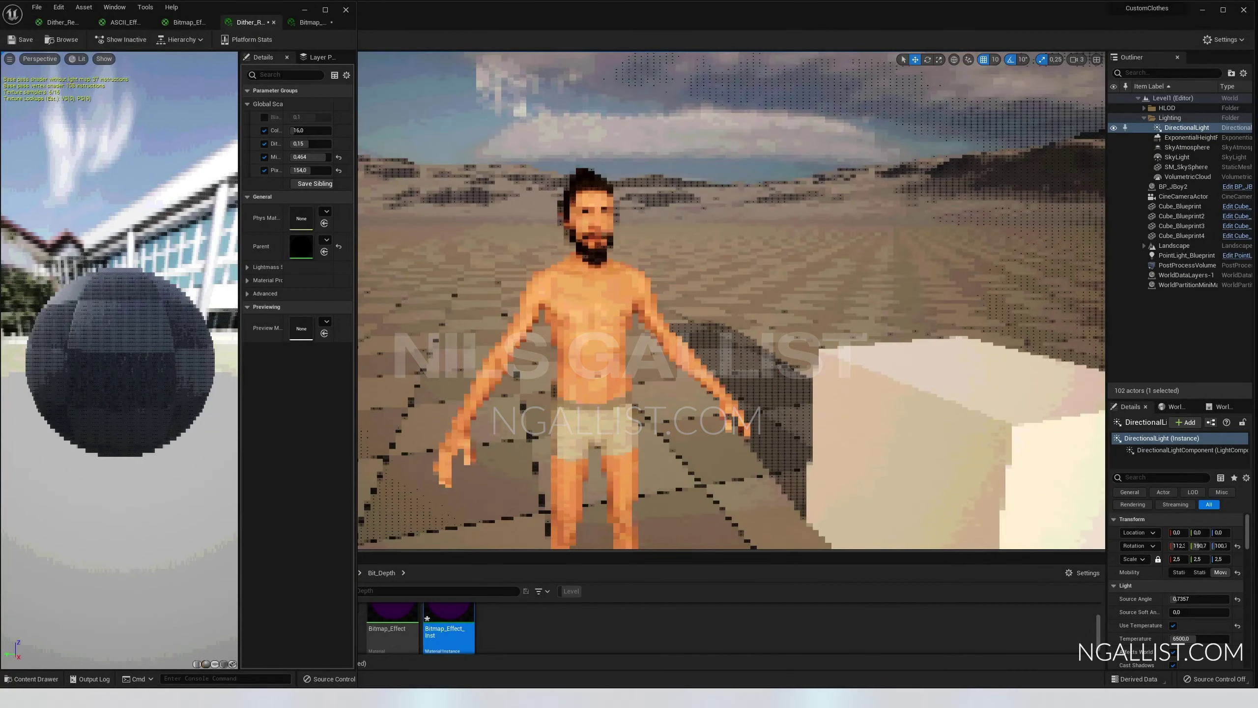
# - Set the dither material instance's pixelation to about 228, the midtones to 0.8 and the dither dot contrast to about 0.112
pyautogui.moveTo(731, 300); pyautogui.dragTo(659, 278, button='right')
pyautogui.moveTo(302, 171)
pyautogui.mouseDown()
pyautogui.moveTo(323, 171)
pyautogui.moveTo(297, 171)
pyautogui.moveTo(319, 171)
pyautogui.moveTo(302, 158)
pyautogui.moveTo(312, 158)
pyautogui.mouseUp()
pyautogui.moveTo(308, 144); pyautogui.dragTo(309, 131)
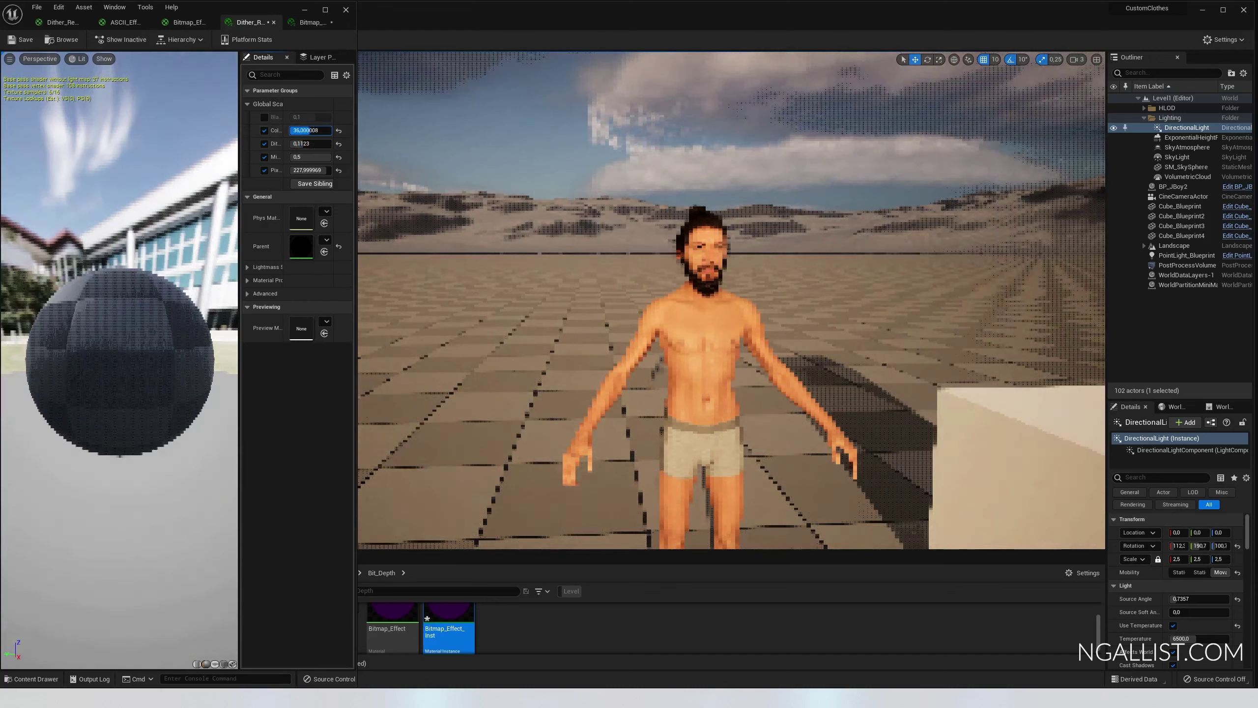
# - Set the material instance's color depth to 8 and check the effect on the sky, the character and the cube
pyautogui.write('8')
pyautogui.press('Return')
pyautogui.moveTo(600, 241); pyautogui.dragTo(917, 236)
pyautogui.moveTo(754, 246); pyautogui.dragTo(737, 208, button='right')
pyautogui.moveTo(313, 131); pyautogui.dragTo(347, 131)
pyautogui.click(301, 131)
pyautogui.write('8')
pyautogui.press('Return')
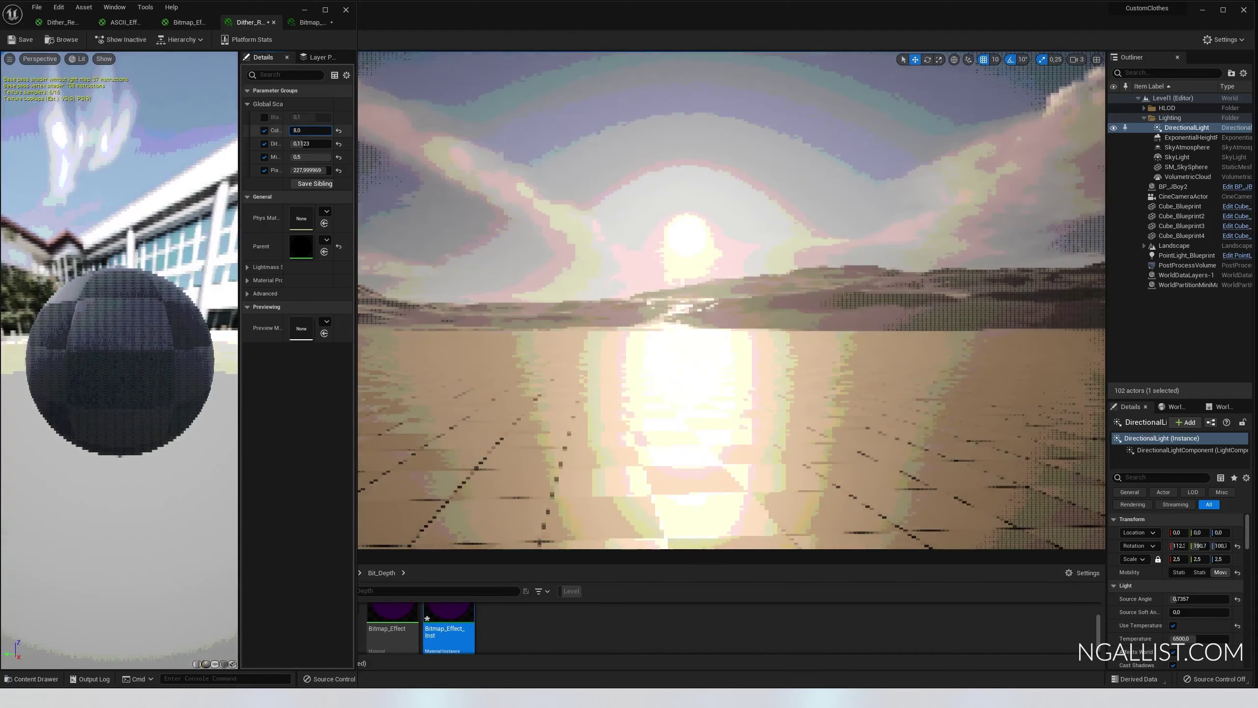
pyautogui.hotkey('ctrl', 'z')
pyautogui.write('8')
pyautogui.press('Return')
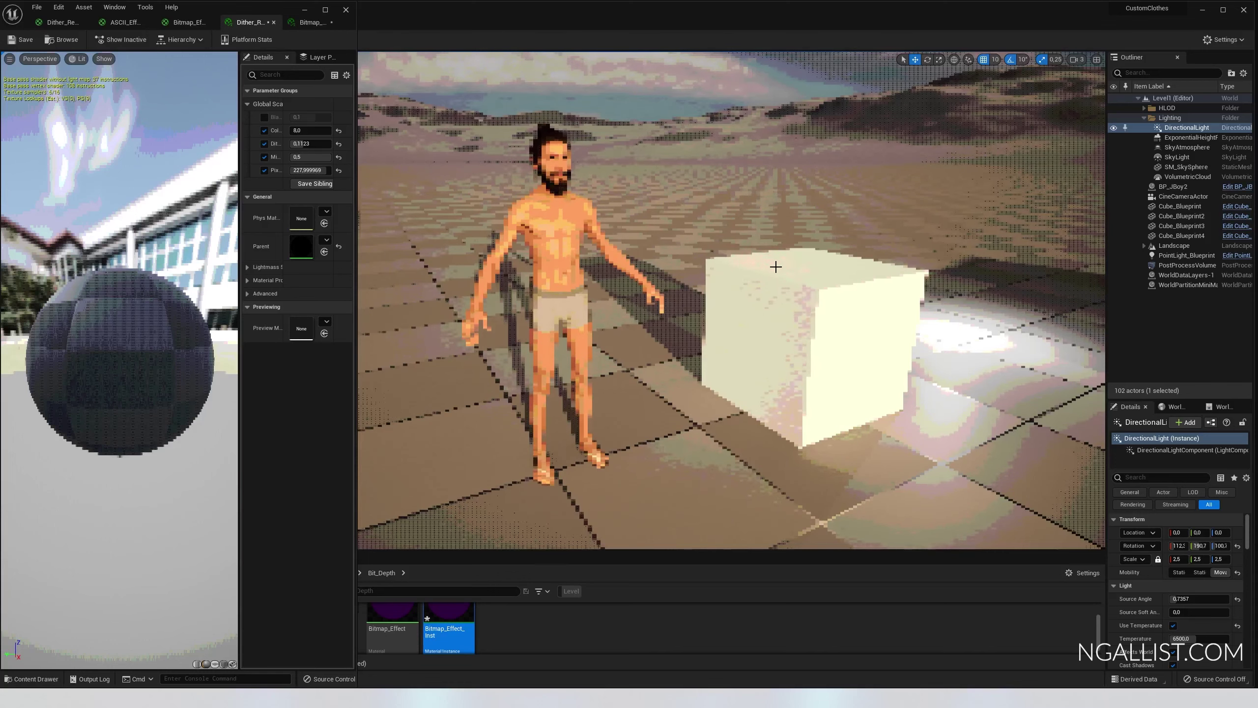
pyautogui.moveTo(775, 267); pyautogui.dragTo(815, 263, button='right')
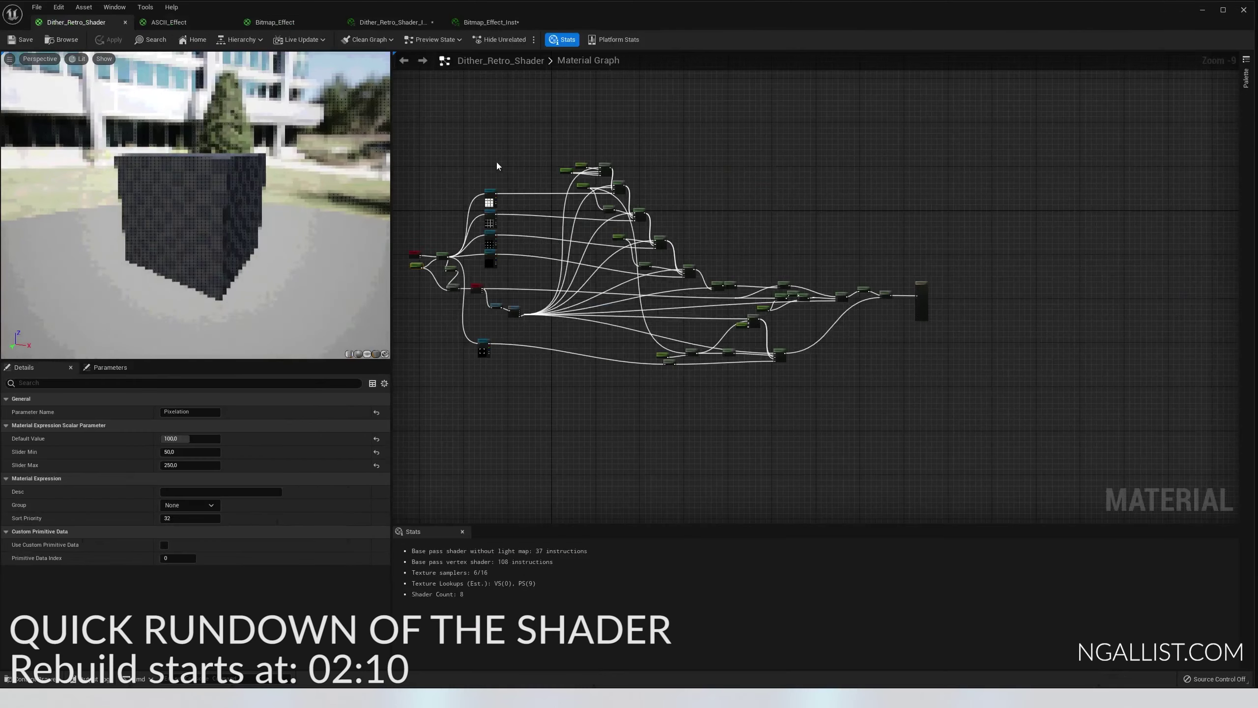
# - Examine how the ScreenPosition and Pixelation nodes pass through Multiply, Floor and Divide into the SceneTexture UVs
pyautogui.moveTo(496, 161); pyautogui.dragTo(634, 179, button='right')
pyautogui.scroll(9, 550, 276)
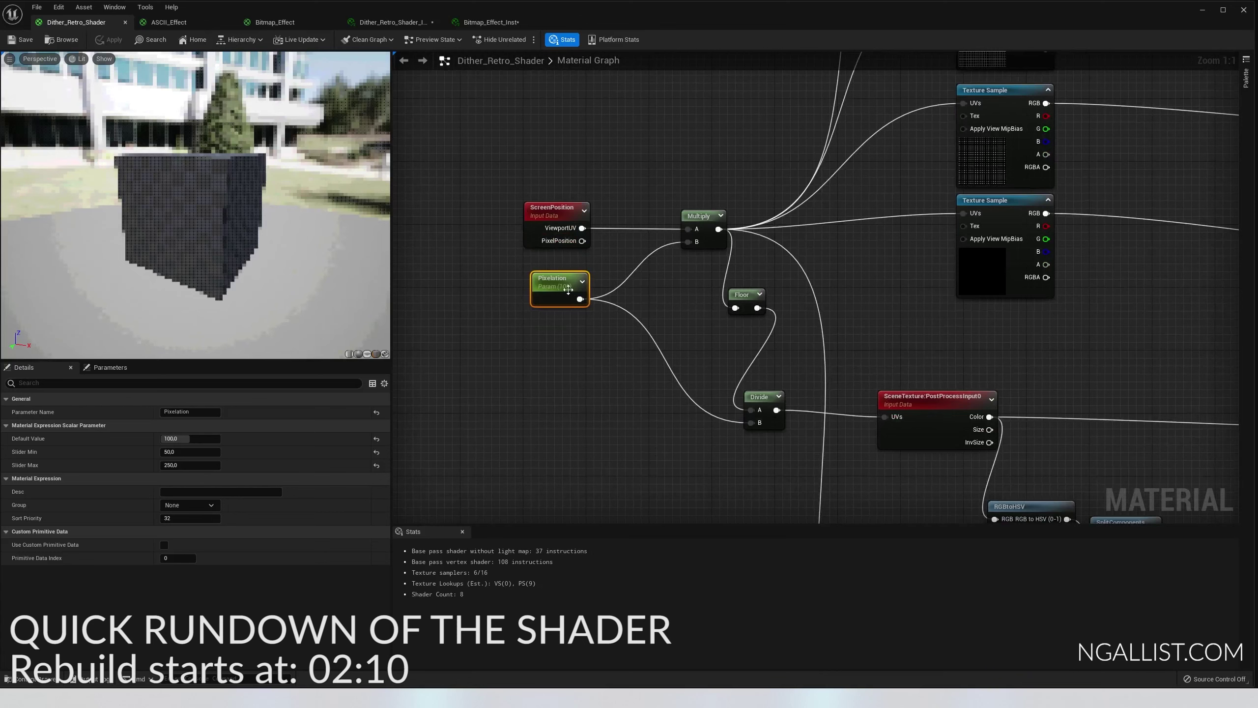
pyautogui.scroll(-3, 804, 397)
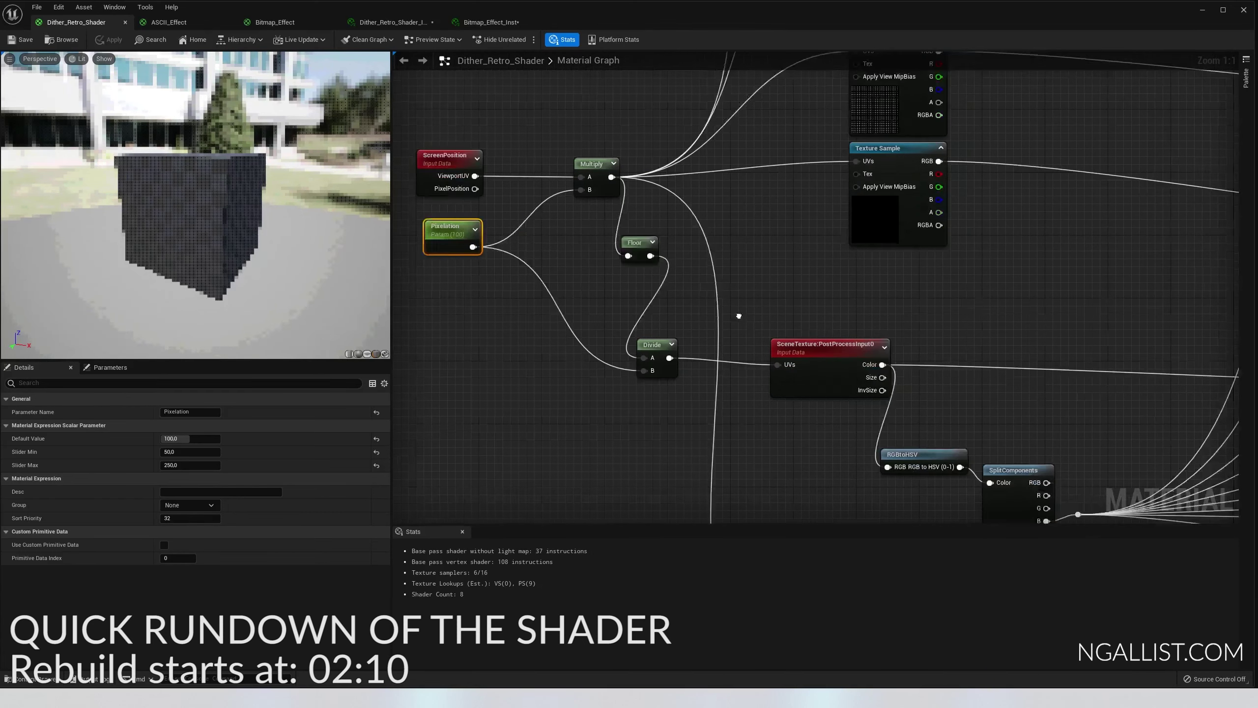
pyautogui.moveTo(777, 349); pyautogui.dragTo(657, 372, button='right')
# - Inspect the dither pattern textures assigned to the four stacked Texture Sample nodes
pyautogui.moveTo(686, 255); pyautogui.dragTo(860, 410, button='right')
pyautogui.moveTo(472, 421); pyautogui.dragTo(542, 391, button='right')
pyautogui.rightClick(776, 135)
pyautogui.click(789, 118)
pyautogui.click(761, 123)
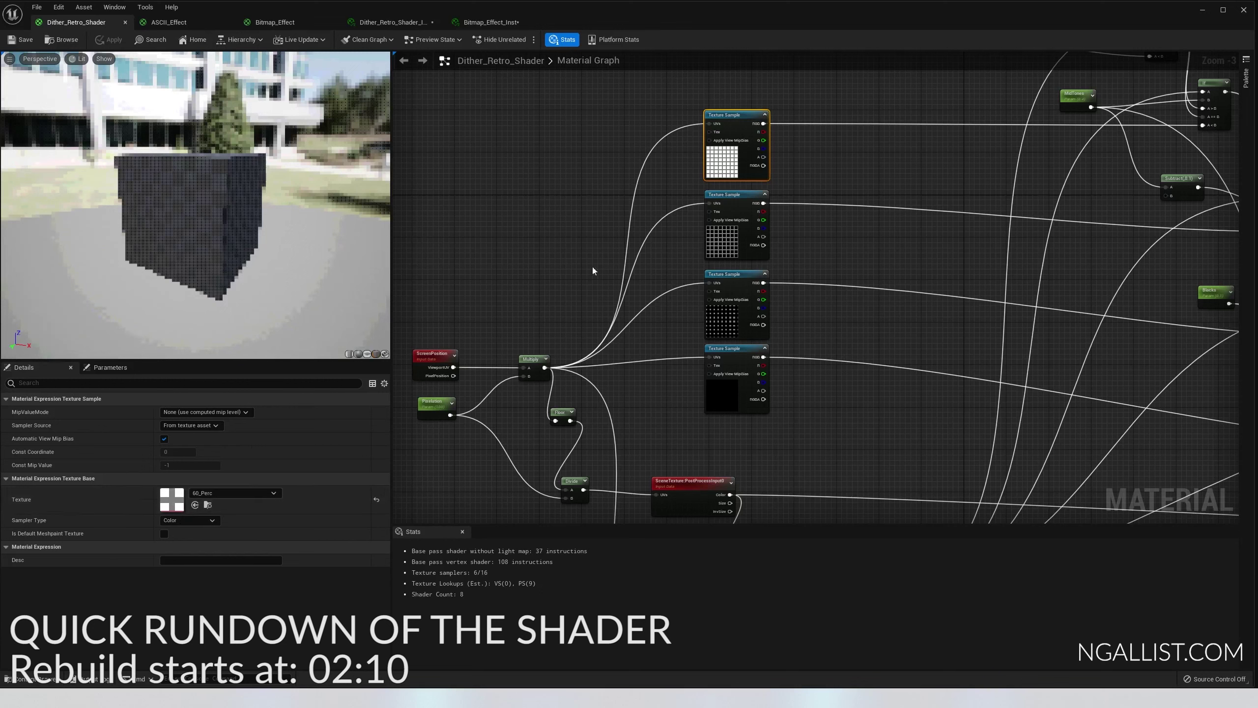
pyautogui.click(730, 233)
pyautogui.click(729, 272)
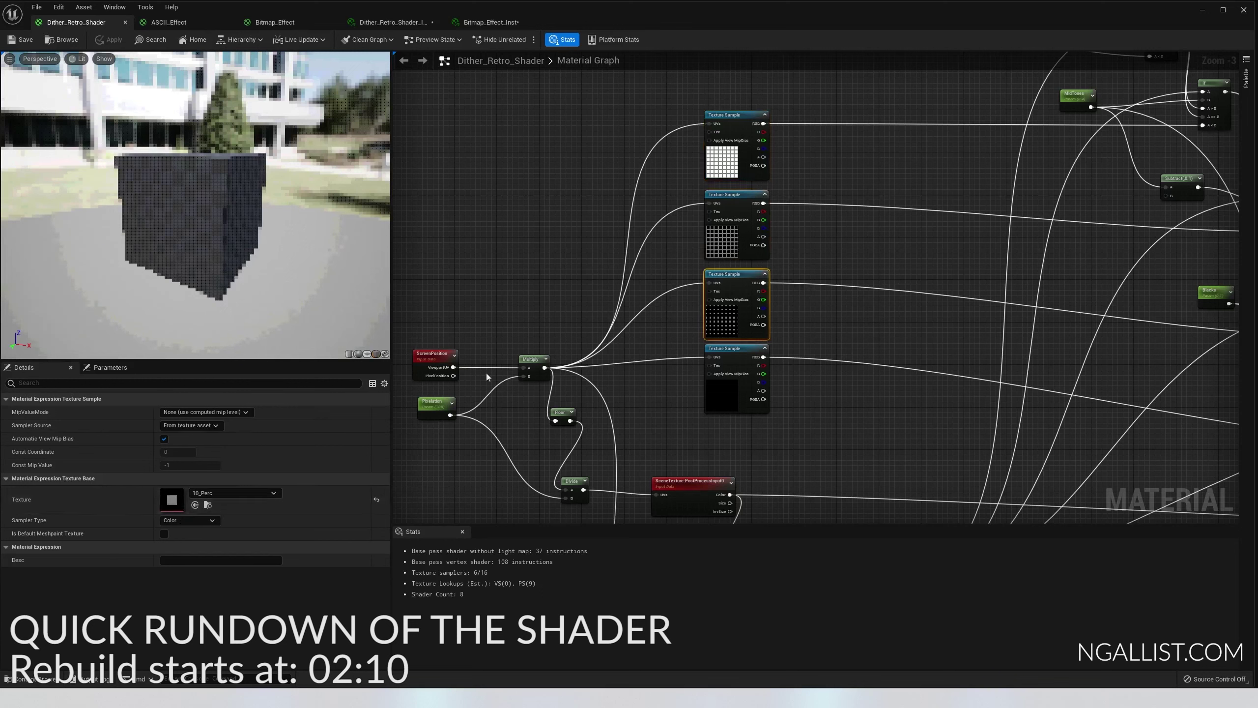
pyautogui.click(756, 377)
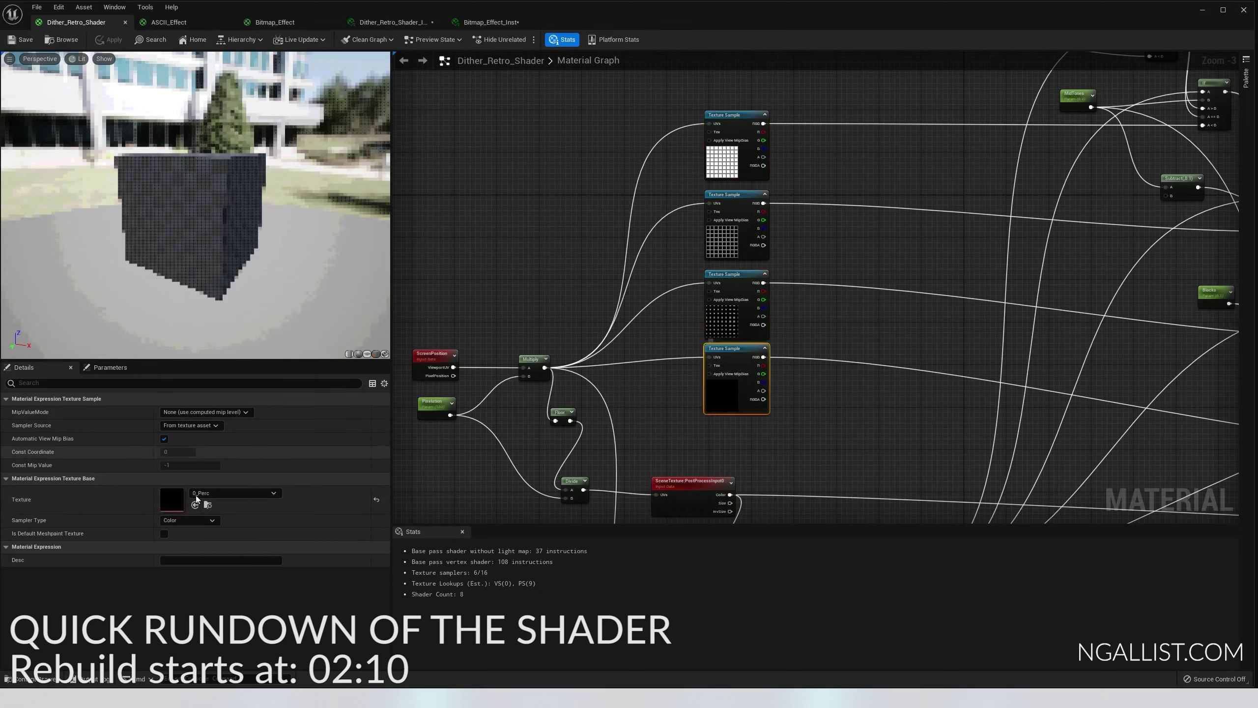
# - Examine how the SceneTexture color is converted by RGBtoHSV and SplitComponents into a brightness value
pyautogui.moveTo(938, 311); pyautogui.dragTo(819, 286, button='right')
pyautogui.scroll(-1, 904, 264)
pyautogui.moveTo(814, 347); pyautogui.dragTo(734, 214, button='right')
pyautogui.scroll(3, 506, 351)
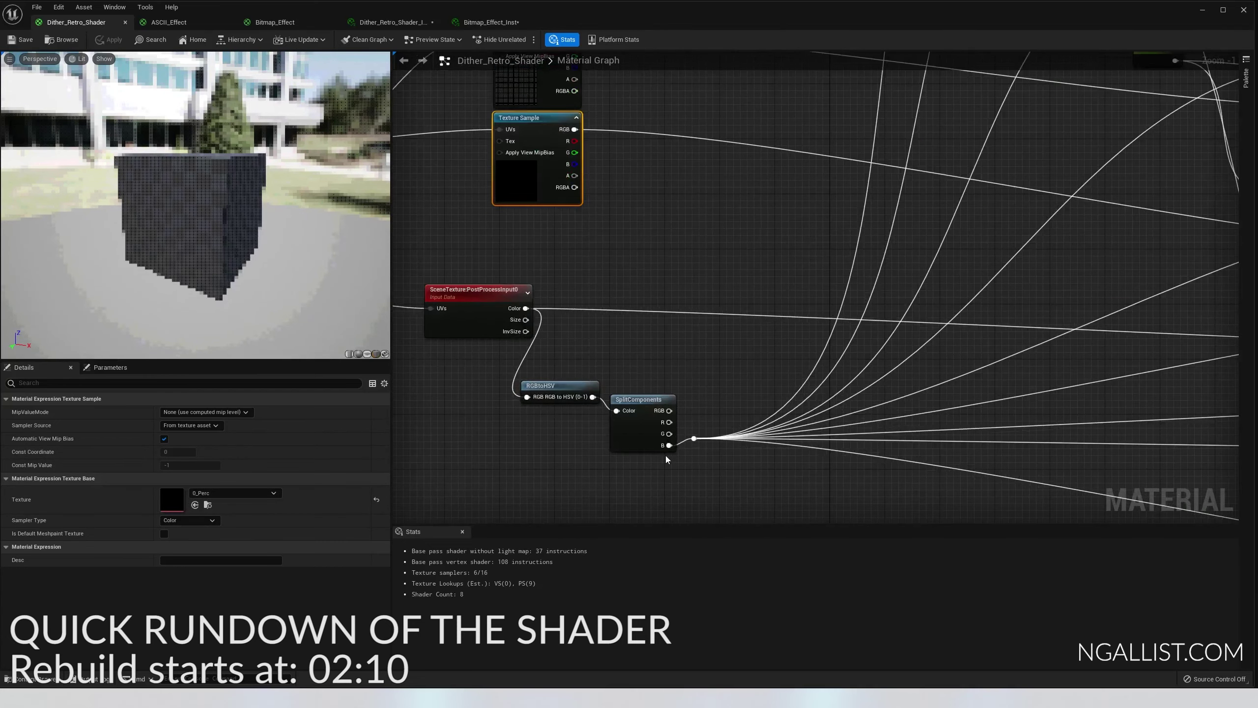
pyautogui.moveTo(752, 390); pyautogui.dragTo(757, 209, button='right')
# - Examine the chain of If nodes that picks dither textures using the MidTones and Blacks thresholds
pyautogui.scroll(-4, 757, 209)
pyautogui.scroll(5, 802, 273)
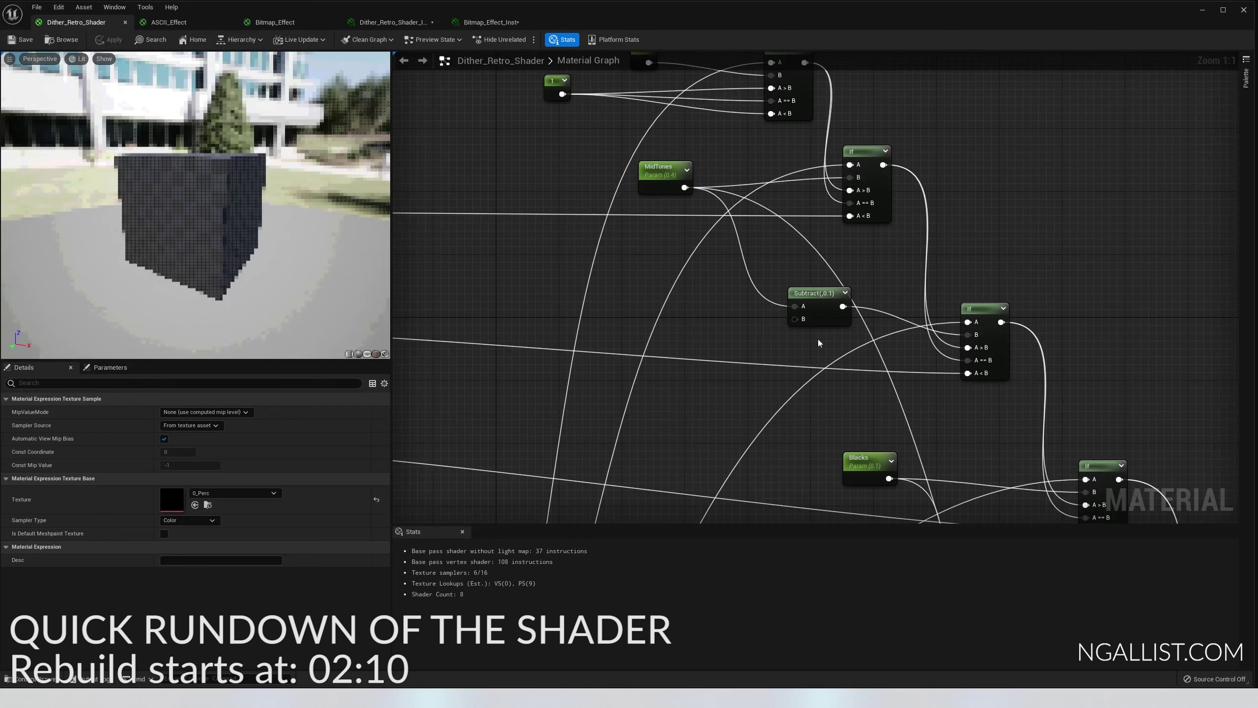
pyautogui.moveTo(503, 331); pyautogui.dragTo(827, 330, button='right')
pyautogui.scroll(-2, 827, 329)
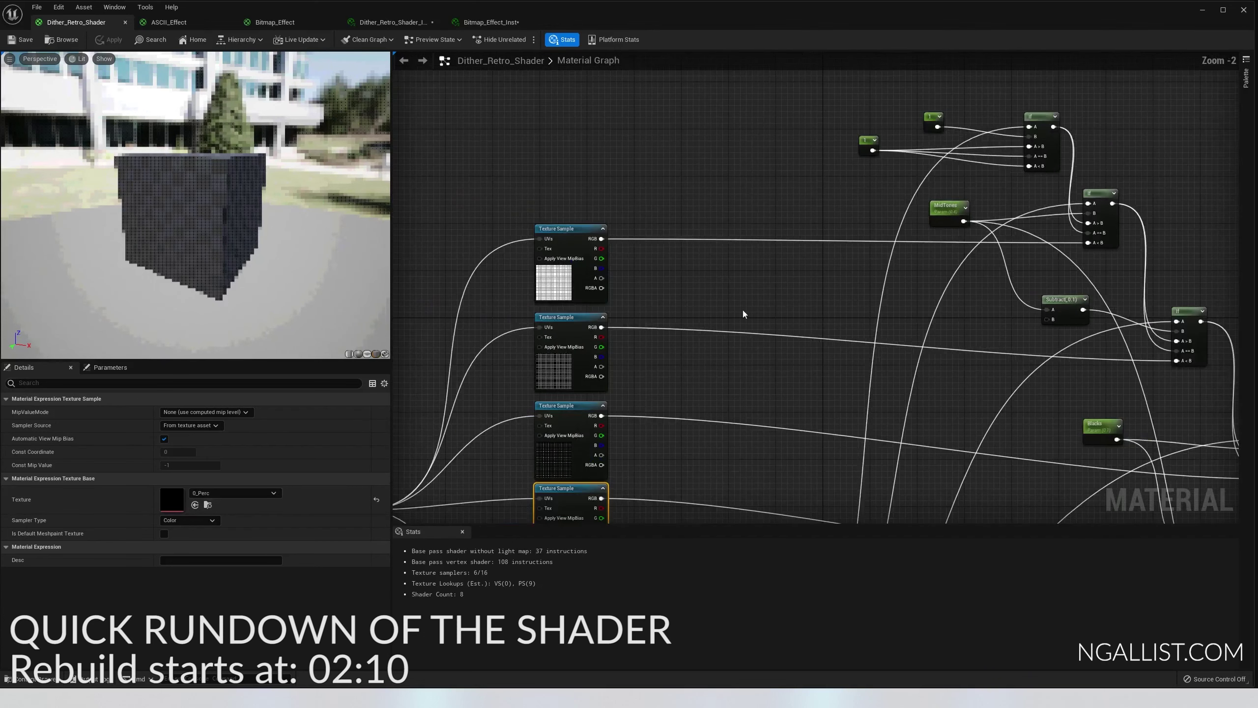
pyautogui.scroll(2, 695, 306)
pyautogui.click(539, 243)
pyautogui.moveTo(539, 242); pyautogui.dragTo(713, 329, button='right')
pyautogui.click(555, 240)
pyautogui.scroll(-3, 773, 379)
pyautogui.moveTo(952, 403); pyautogui.dragTo(652, 328, button='right')
pyautogui.moveTo(963, 428); pyautogui.dragTo(1000, 431, button='right')
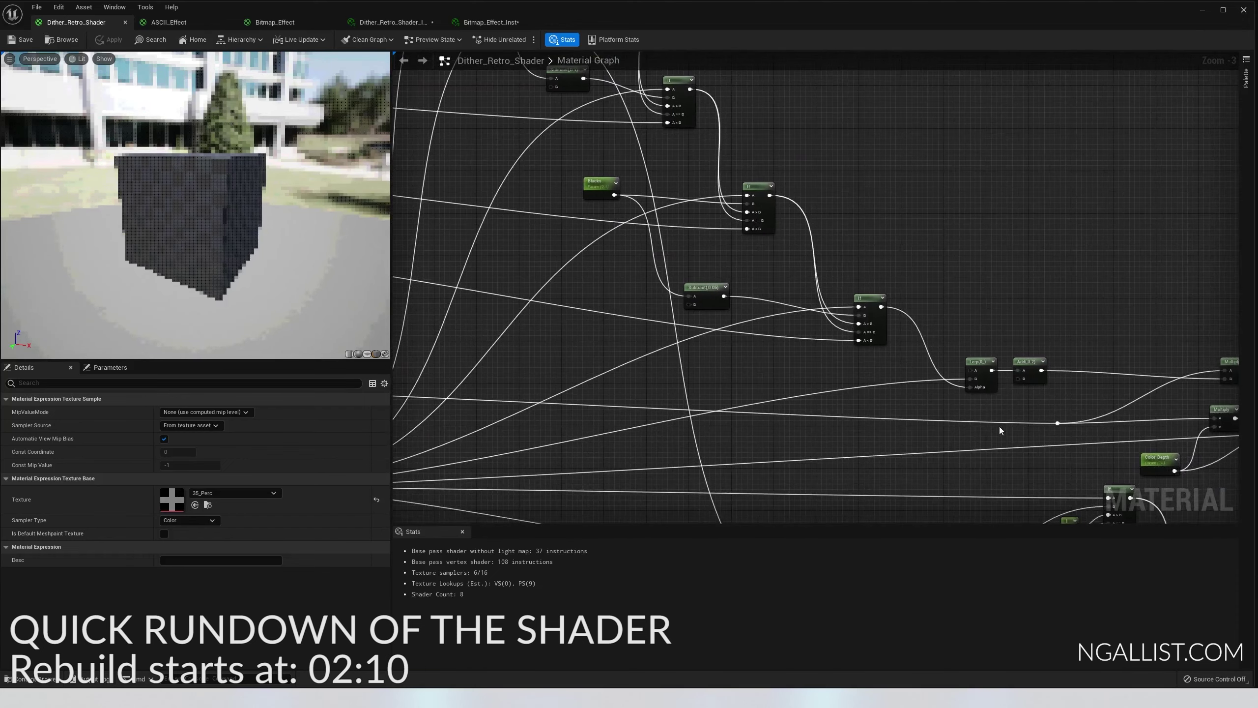
# - Examine the lower dither dot branch, from its Texture Sample through Dither_Dot_Contrast to the If nodes
pyautogui.scroll(-3, 814, 422)
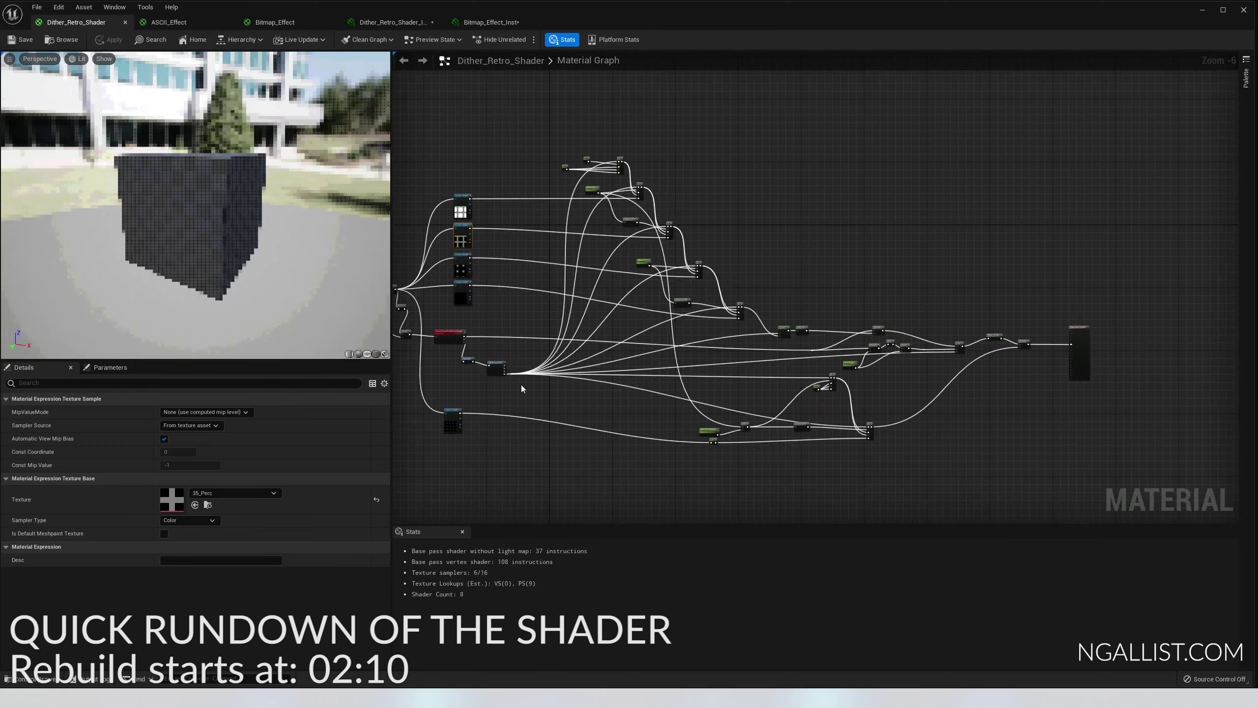
pyautogui.scroll(2, 863, 380)
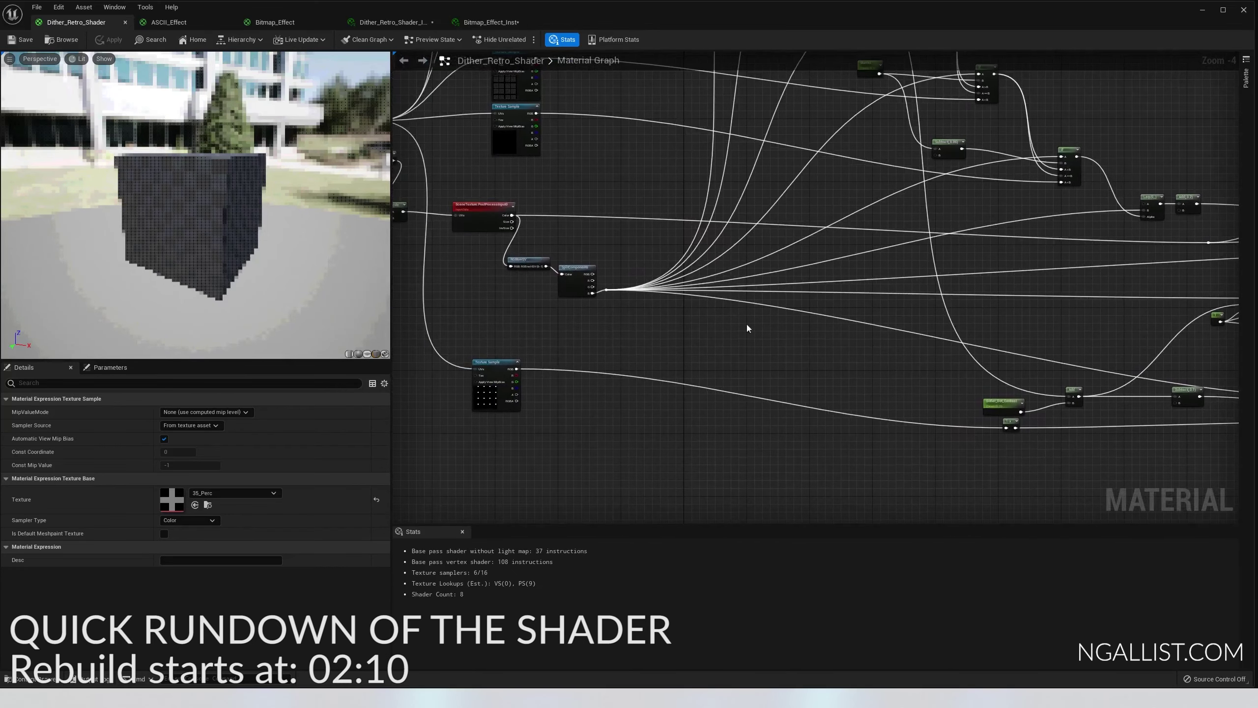
pyautogui.moveTo(521, 272); pyautogui.dragTo(651, 334, button='right')
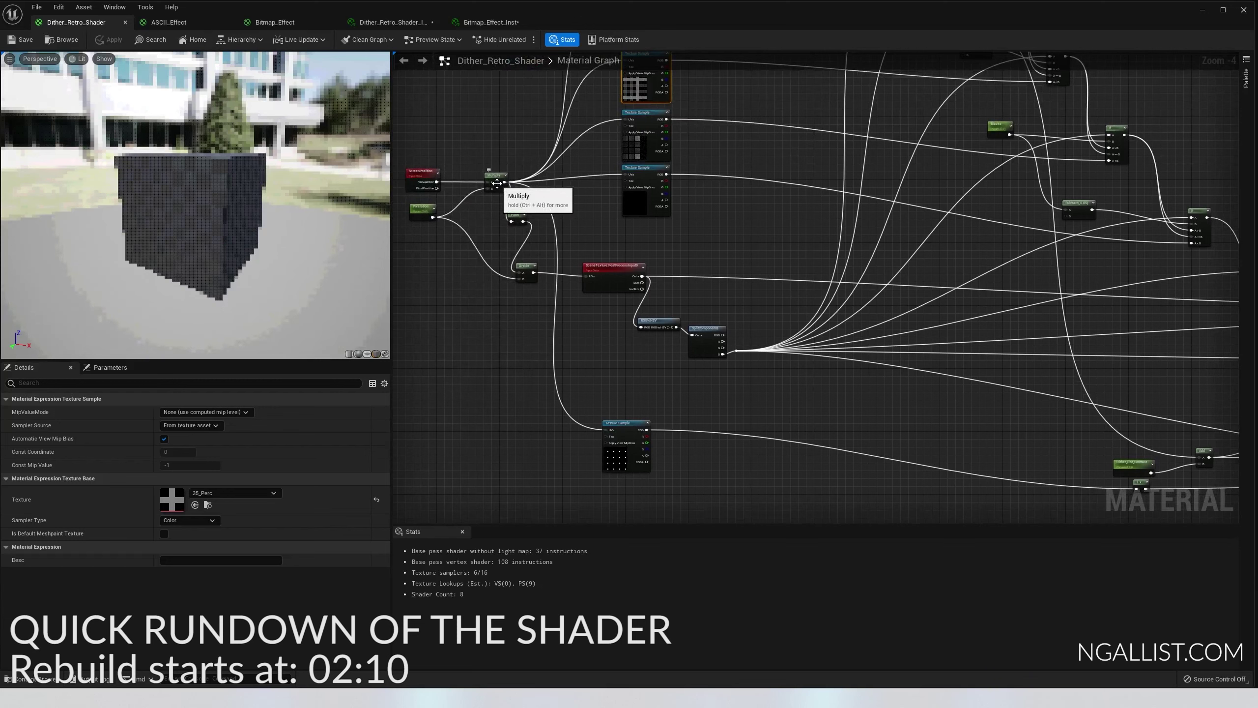
pyautogui.scroll(1, 602, 393)
pyautogui.moveTo(915, 448); pyautogui.dragTo(728, 380, button='right')
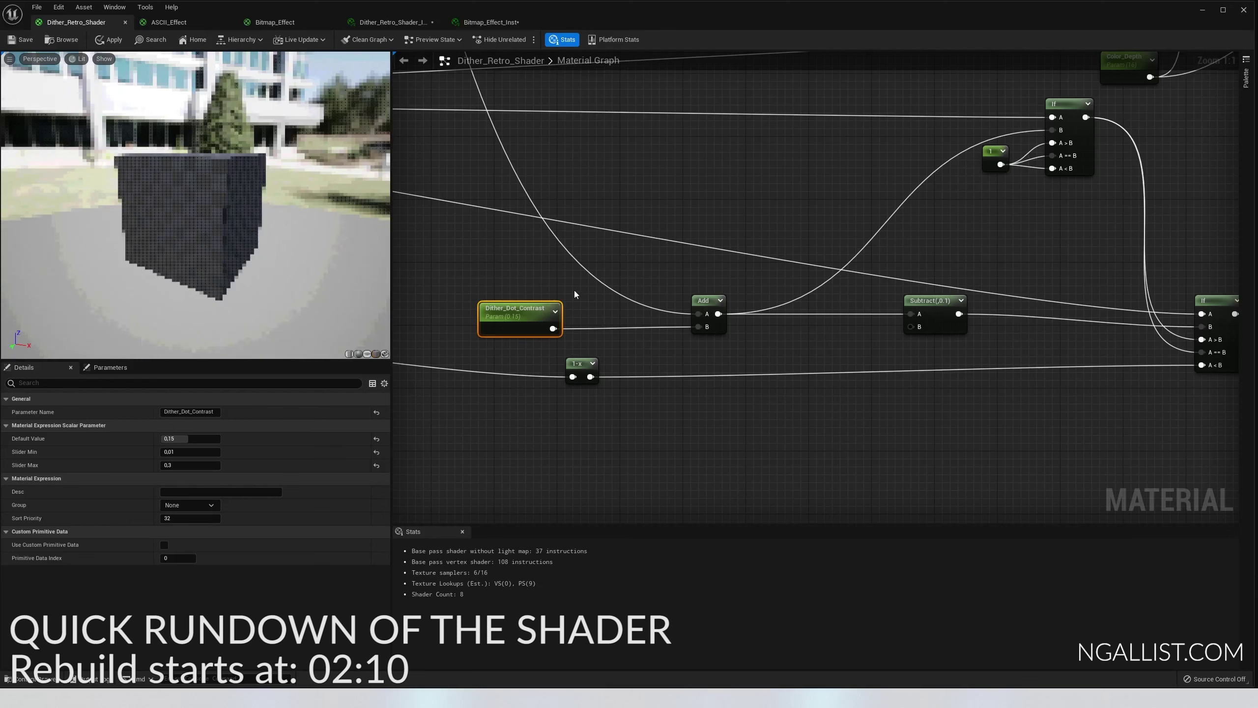
pyautogui.moveTo(935, 289); pyautogui.dragTo(595, 340, button='right')
pyautogui.scroll(-1, 729, 287)
pyautogui.scroll(-1, 906, 238)
# - Trace the color depth nodes through the Lerp, Mask and final Multiply into Emissive Color, and review the connected branches
pyautogui.moveTo(940, 224); pyautogui.dragTo(714, 370, button='right')
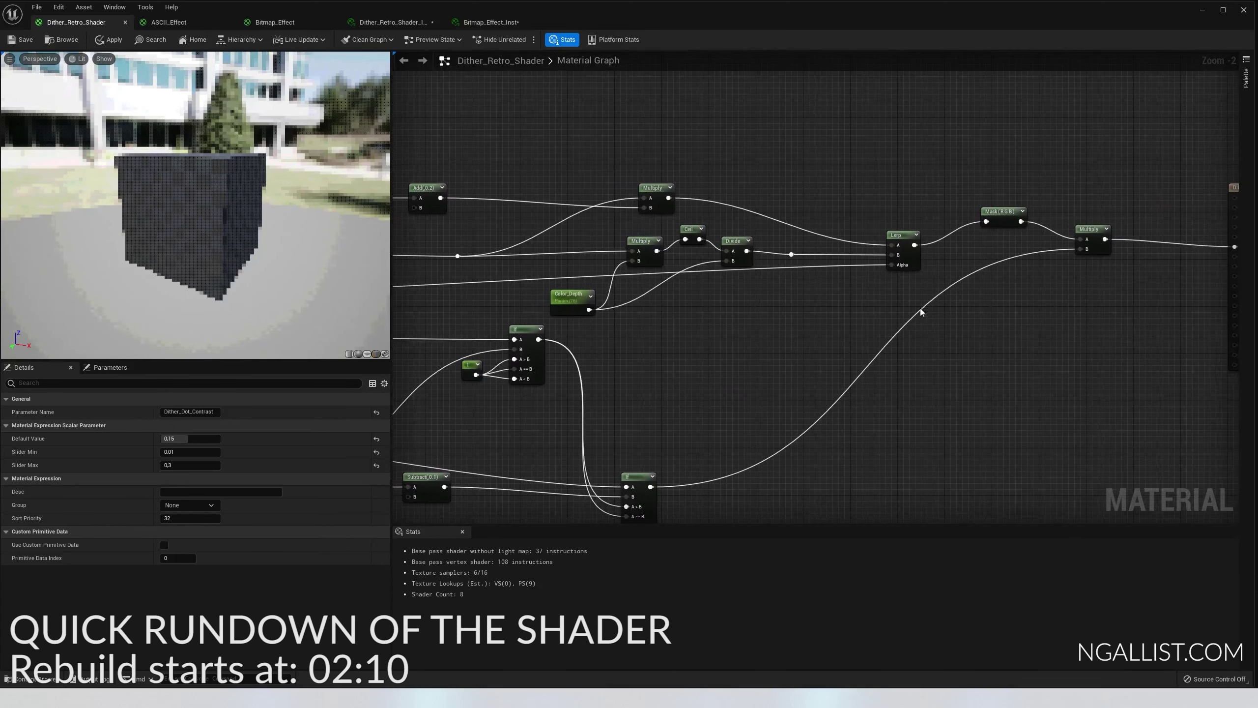
pyautogui.moveTo(1061, 272); pyautogui.dragTo(844, 317, button='right')
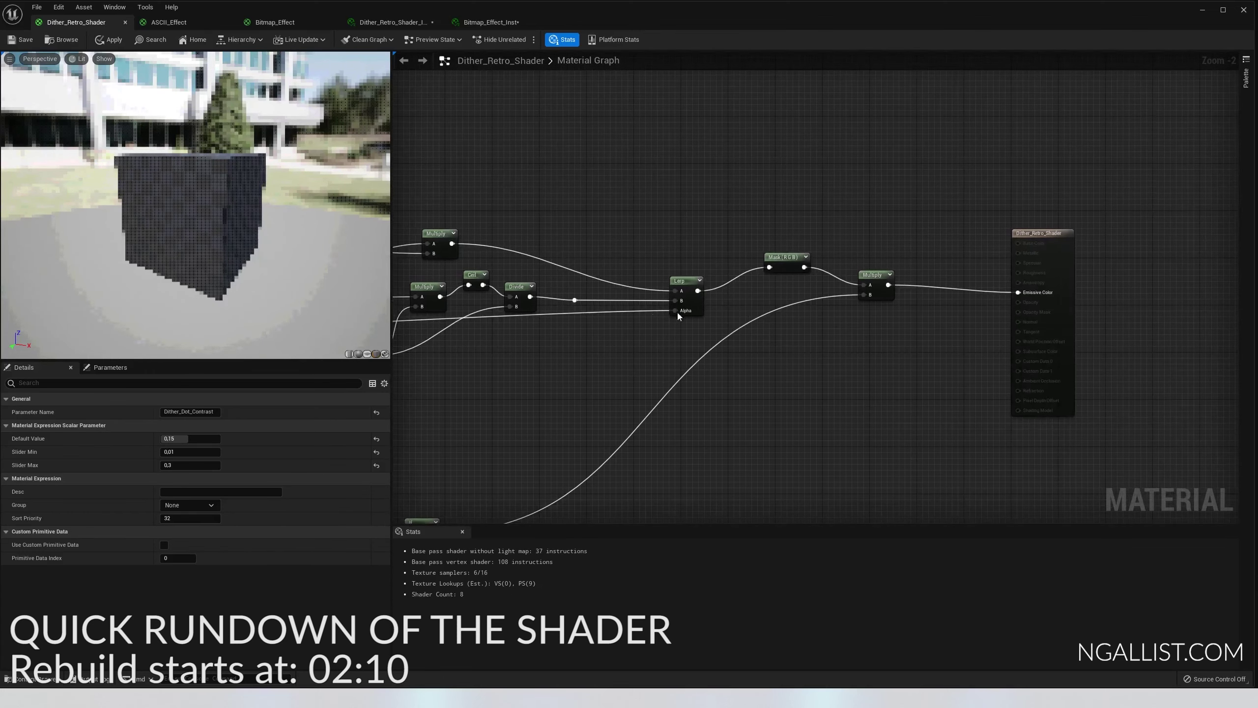
pyautogui.moveTo(492, 275); pyautogui.dragTo(875, 268, button='right')
pyautogui.scroll(-2, 877, 267)
pyautogui.moveTo(446, 223); pyautogui.dragTo(697, 427, button='right')
pyautogui.scroll(1, 890, 331)
pyautogui.moveTo(891, 330); pyautogui.dragTo(585, 198, button='right')
pyautogui.moveTo(916, 278); pyautogui.dragTo(559, 223, button='right')
pyautogui.moveTo(921, 302); pyautogui.dragTo(936, 136, button='right')
pyautogui.moveTo(530, 342); pyautogui.dragTo(863, 273, button='right')
pyautogui.scroll(-1, 612, 303)
pyautogui.moveTo(488, 288); pyautogui.dragTo(859, 317, button='right')
pyautogui.moveTo(537, 298); pyautogui.dragTo(735, 369, button='right')
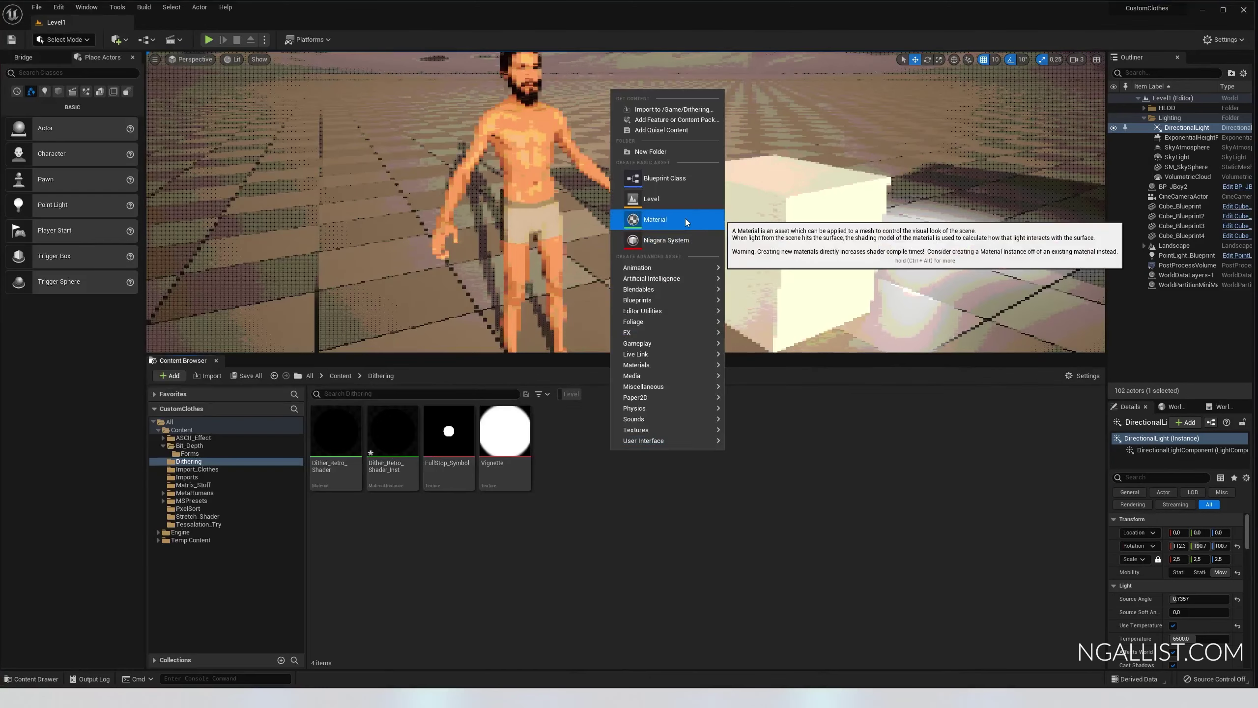
# - Create a new material named Tutorial_Dither in the Dithering folder
pyautogui.click(713, 217)
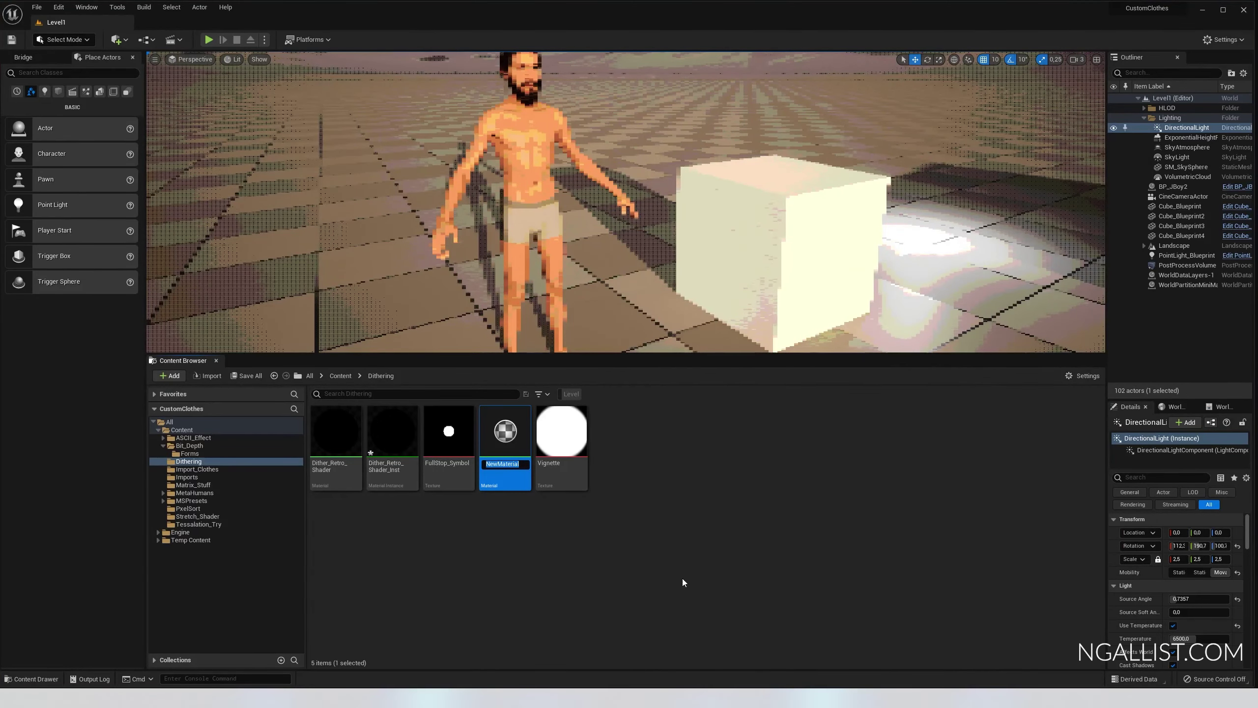
pyautogui.write('Tutorial_Dither')
pyautogui.press('Return')
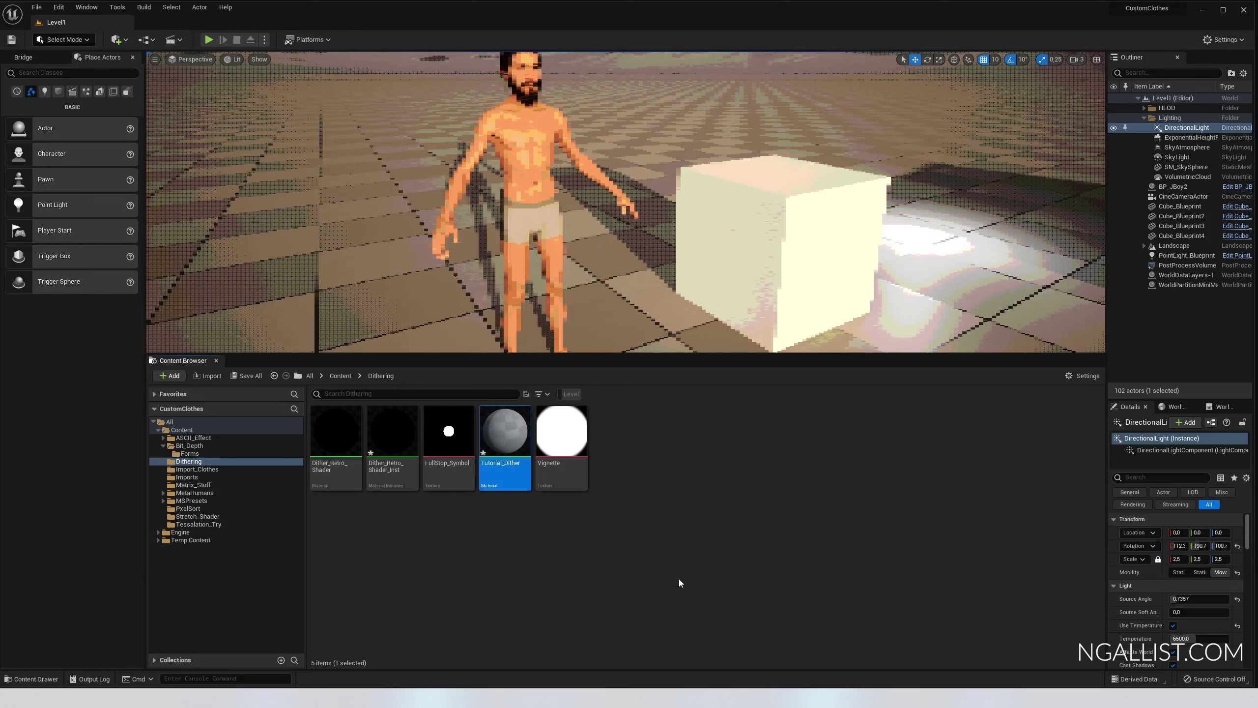
# - Open the Tutorial_Dither material for editing and maximize its editor window
pyautogui.click(597, 552)
pyautogui.click(502, 444)
pyautogui.doubleClick(501, 445)
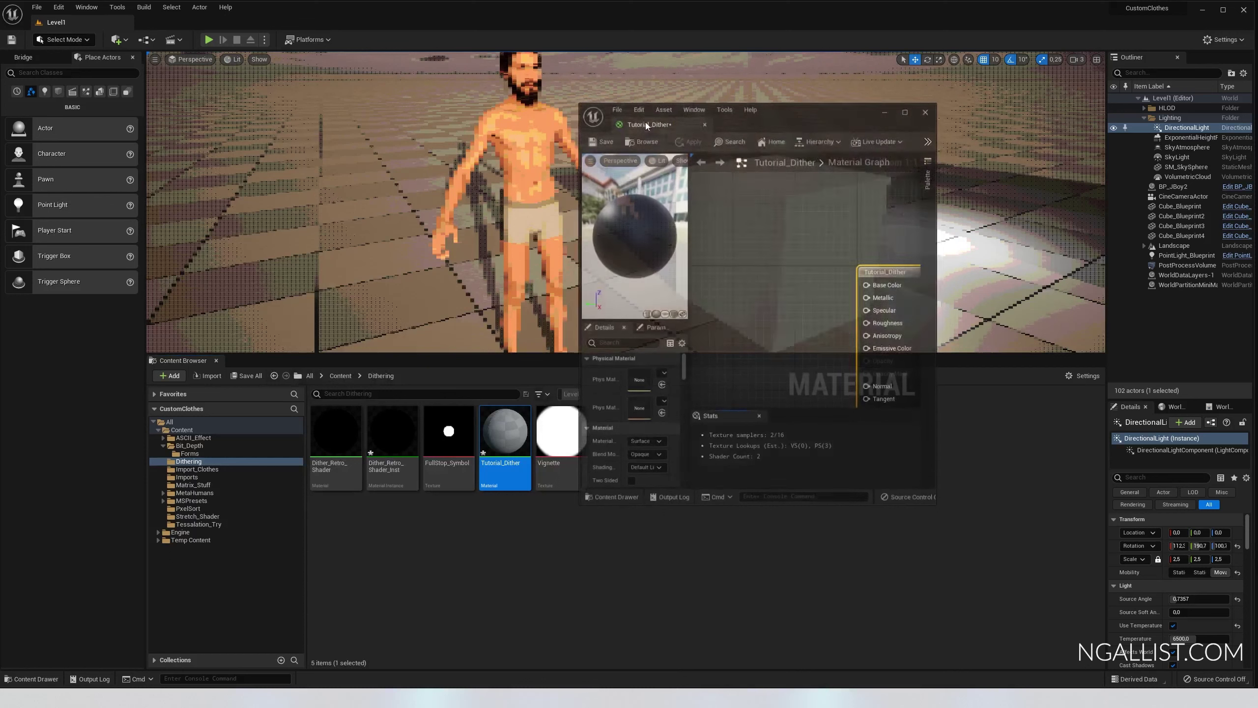
pyautogui.moveTo(645, 138); pyautogui.dragTo(684, 113)
pyautogui.doubleClick(684, 113)
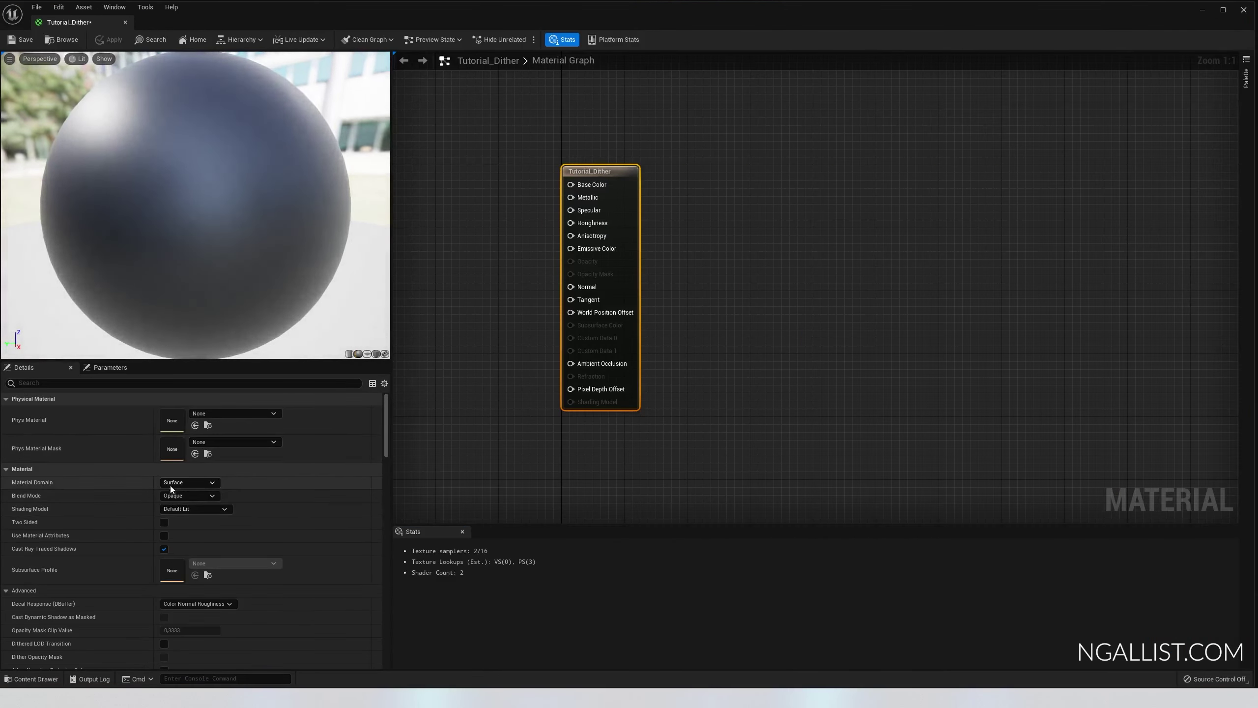
# - Set the material domain to Post Process and move the output node aside to make room for inputs
pyautogui.click(188, 479)
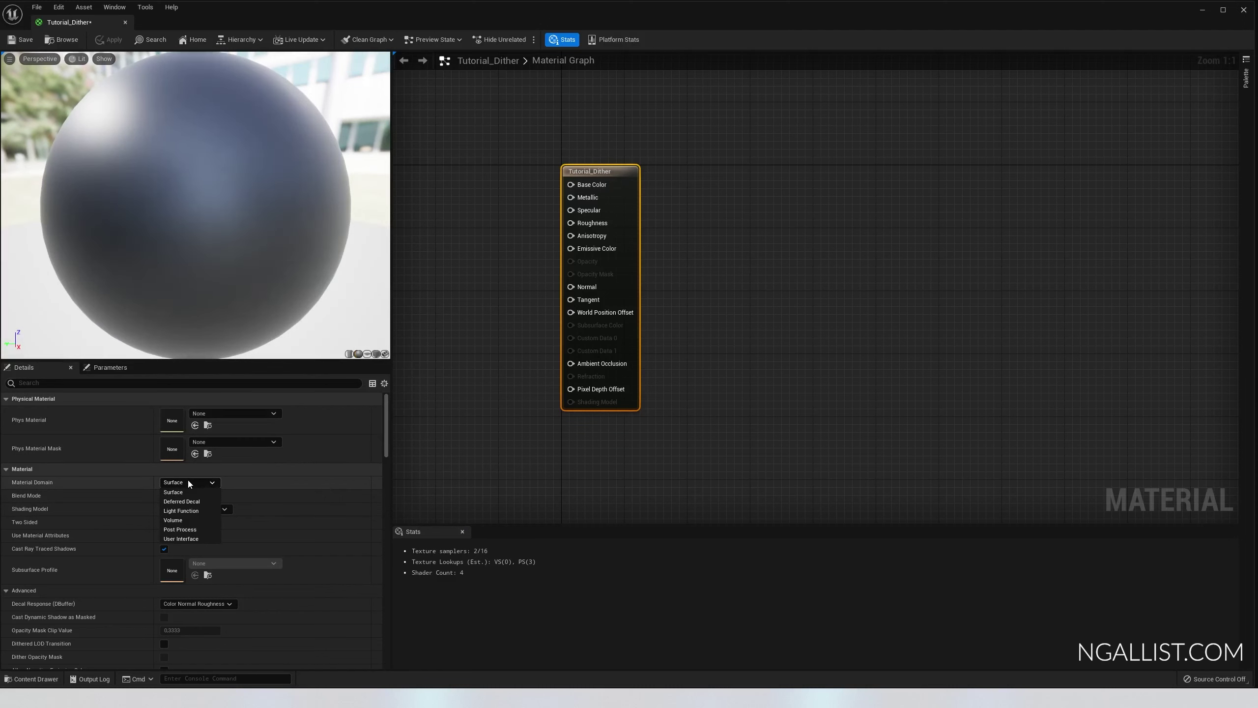
pyautogui.click(182, 530)
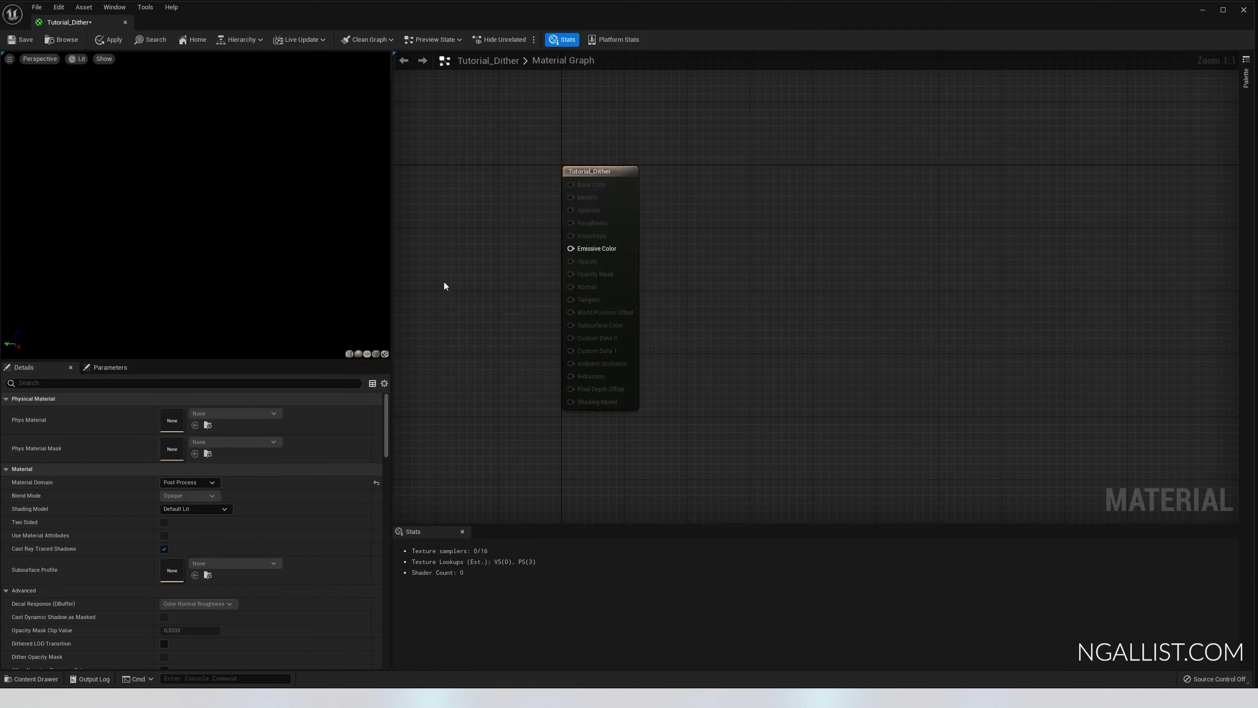
pyautogui.moveTo(574, 171); pyautogui.dragTo(833, 171)
# - Add a SceneTexture node set to PostProcessInput0 and connect its Color output to Emissive Color
pyautogui.rightClick(620, 256)
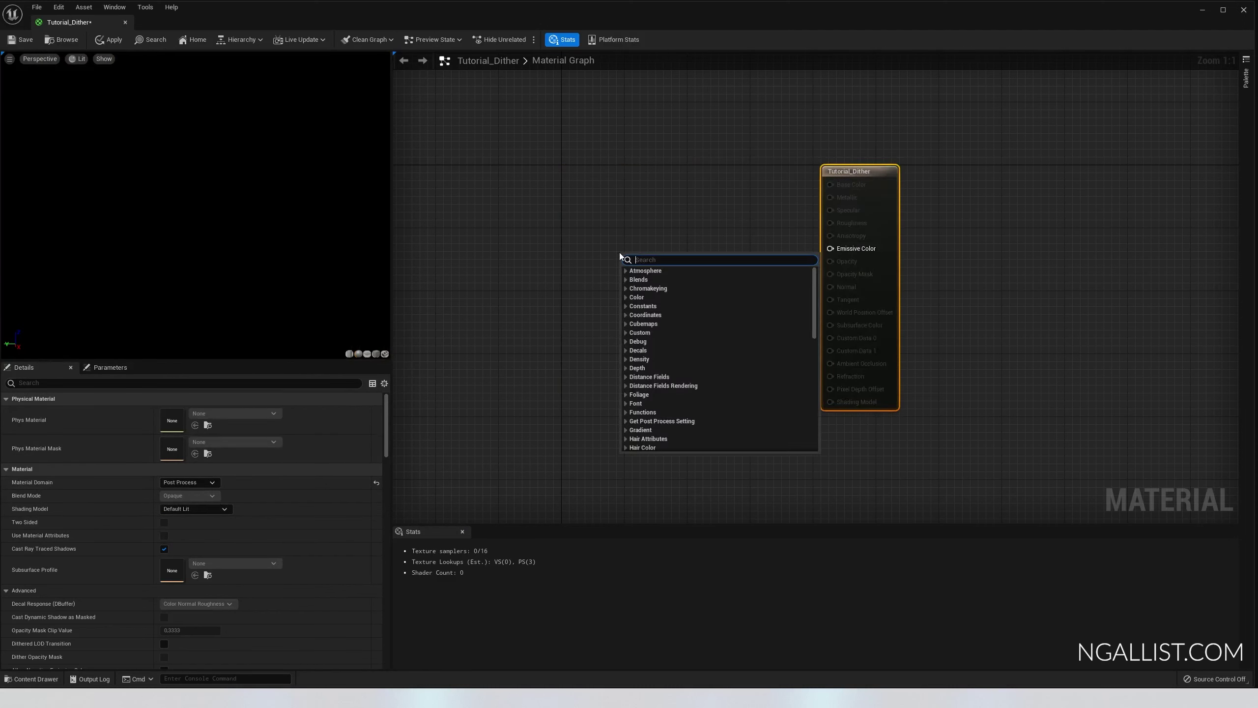
pyautogui.write('scene')
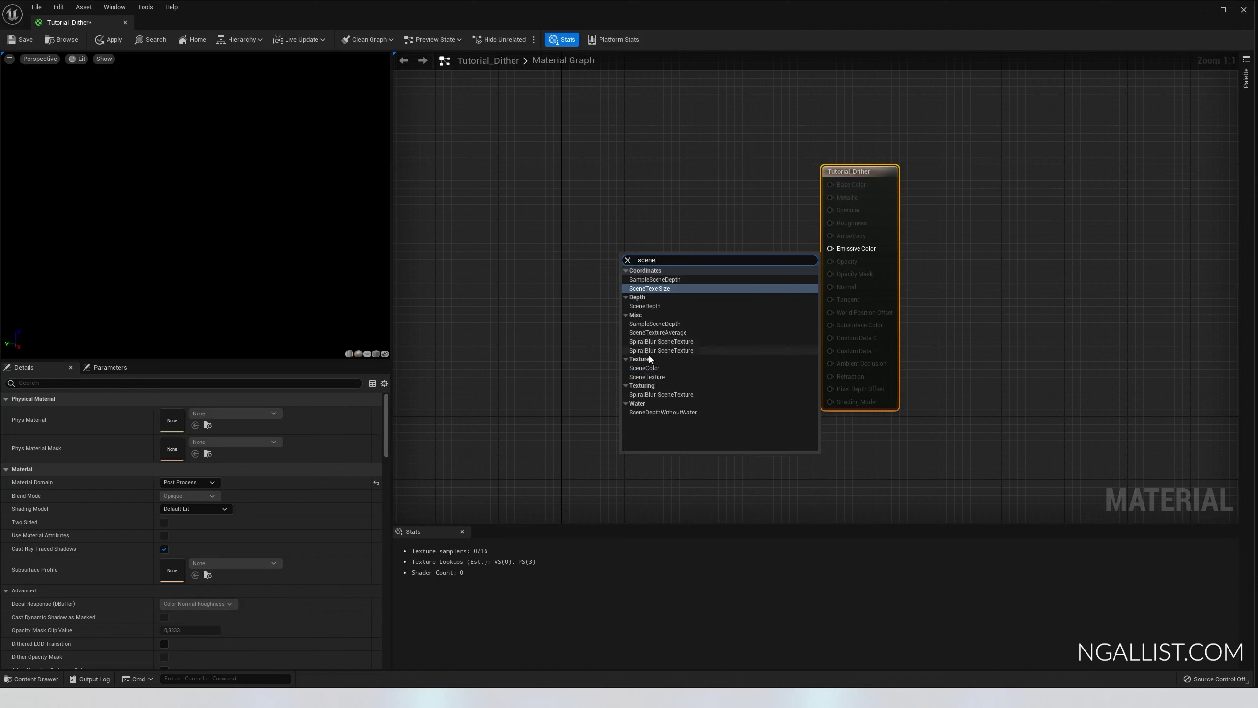
pyautogui.click(647, 377)
pyautogui.moveTo(593, 297); pyautogui.dragTo(554, 290)
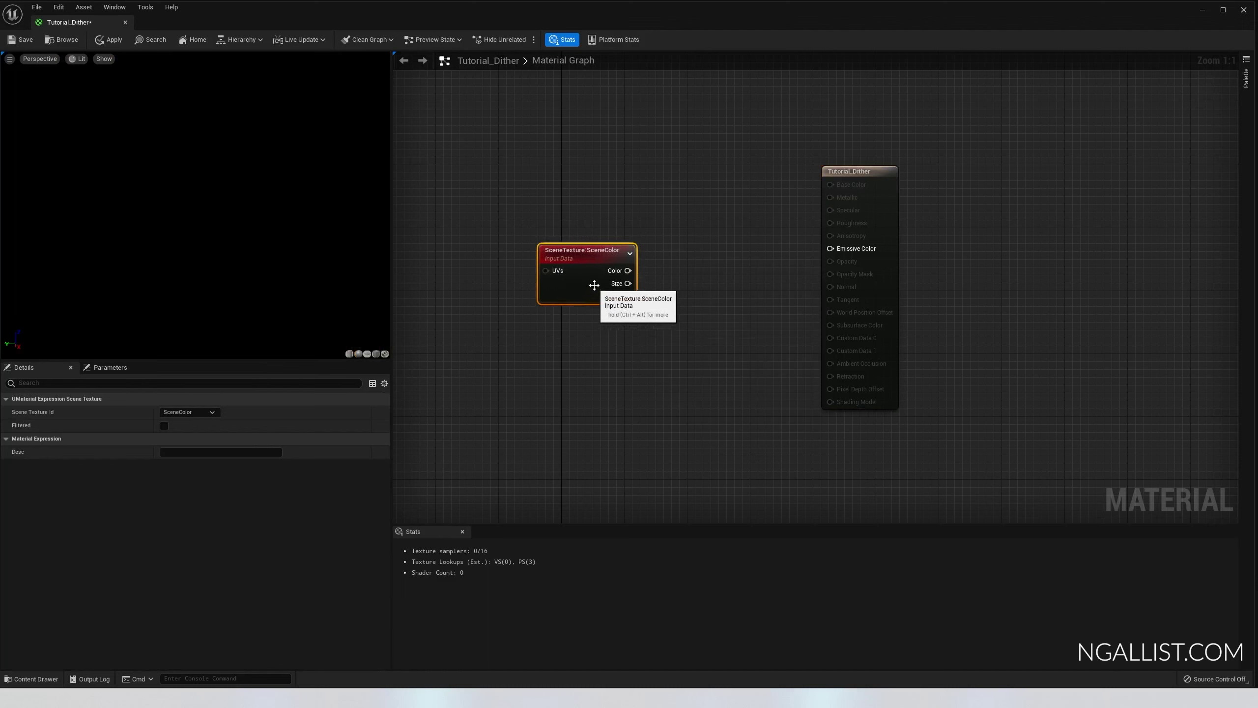
pyautogui.click(210, 411)
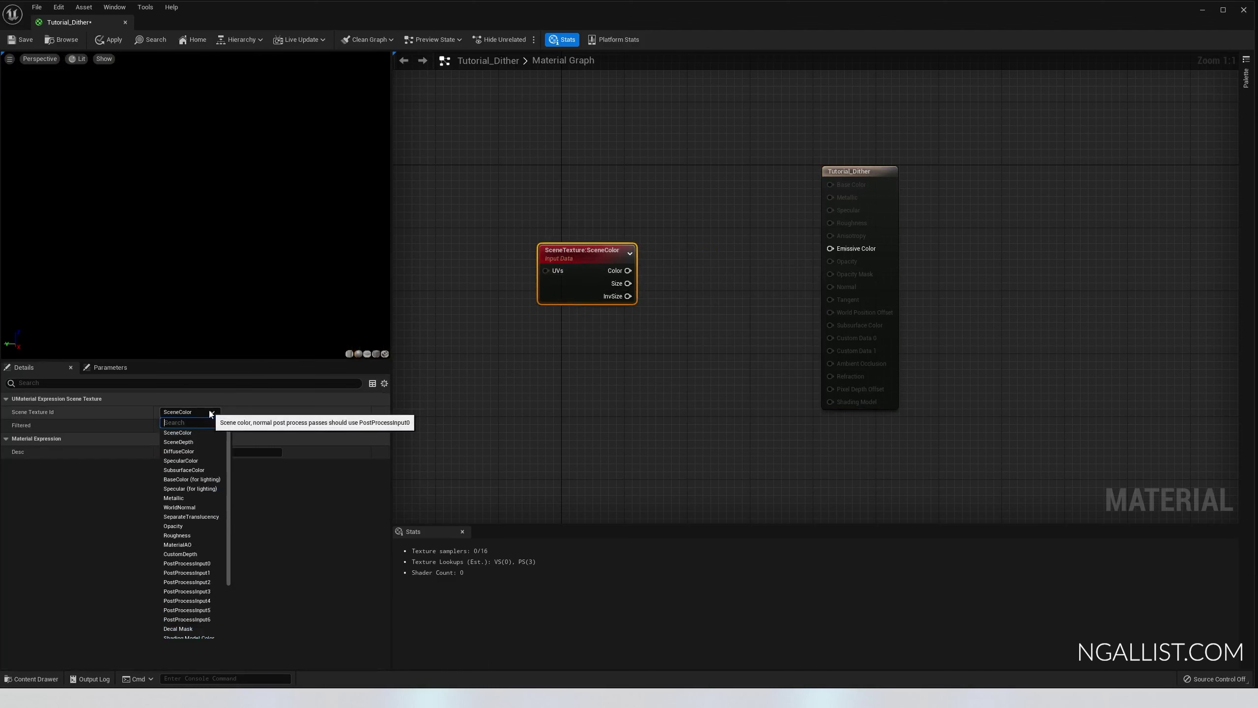
pyautogui.click(190, 563)
pyautogui.moveTo(650, 271); pyautogui.dragTo(830, 249)
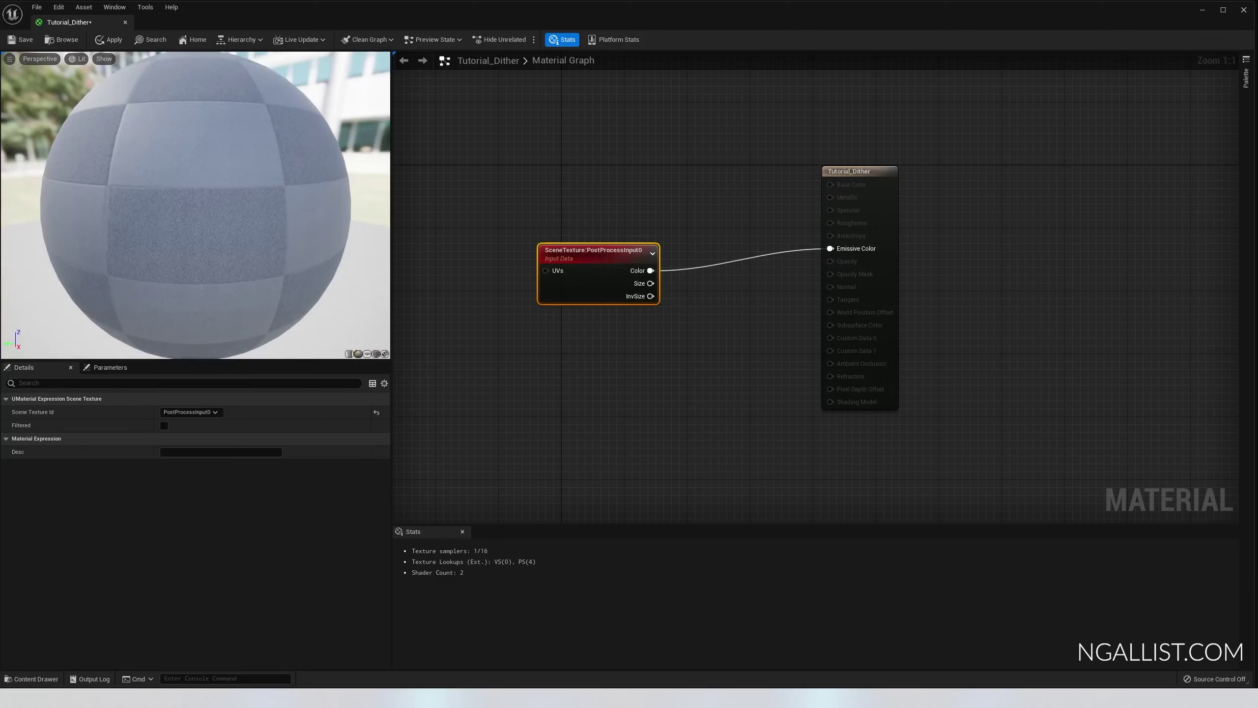
# - Move the output node farther from the SceneTexture node and add a ScreenPosition node ahead of the SceneTexture node
pyautogui.moveTo(570, 233); pyautogui.dragTo(732, 220, button='right')
pyautogui.scroll(-2, 916, 225)
pyautogui.moveTo(887, 191); pyautogui.dragTo(1069, 191)
pyautogui.moveTo(621, 218); pyautogui.dragTo(635, 228, button='right')
pyautogui.rightClick(601, 226)
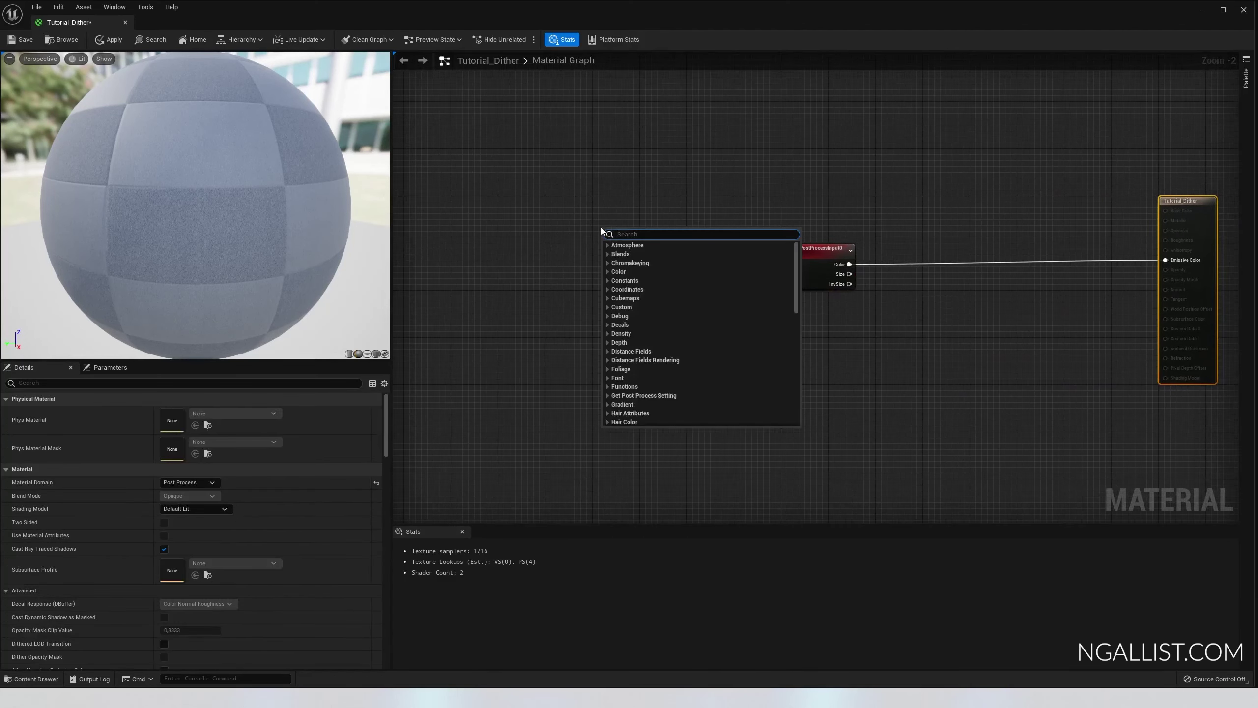
pyautogui.write('screen')
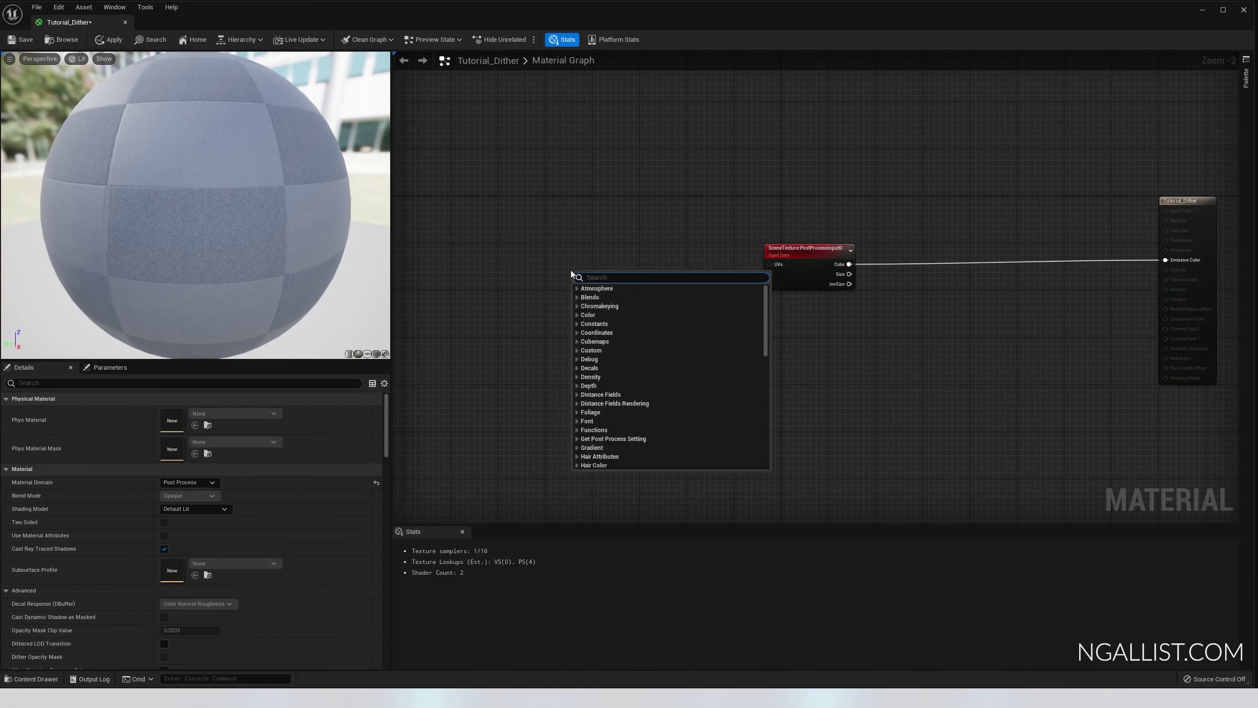
pyautogui.write('screen')
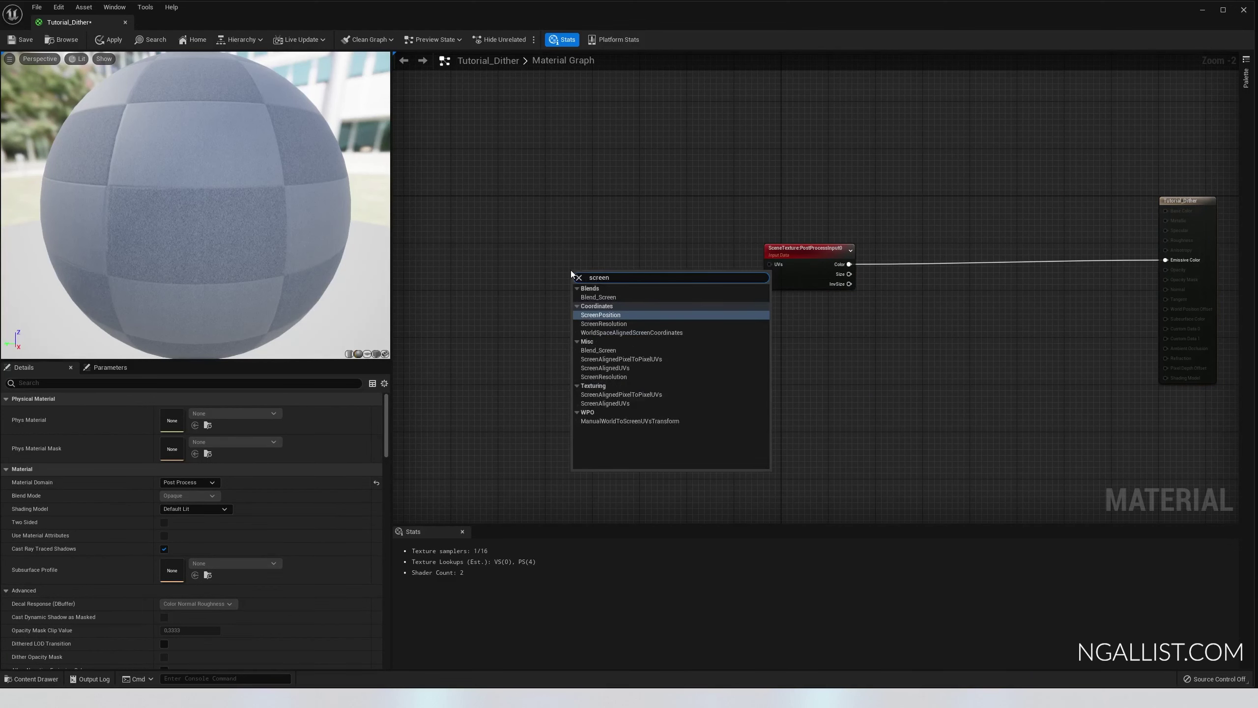
pyautogui.press('Return')
pyautogui.scroll(1, 589, 287)
# - Chain Multiply, Floor and Divide nodes after the ScreenPosition node, starting from its ViewportUV output
pyautogui.moveTo(574, 294); pyautogui.dragTo(657, 251)
pyautogui.write('multiply')
pyautogui.press('Return')
pyautogui.write('flor')
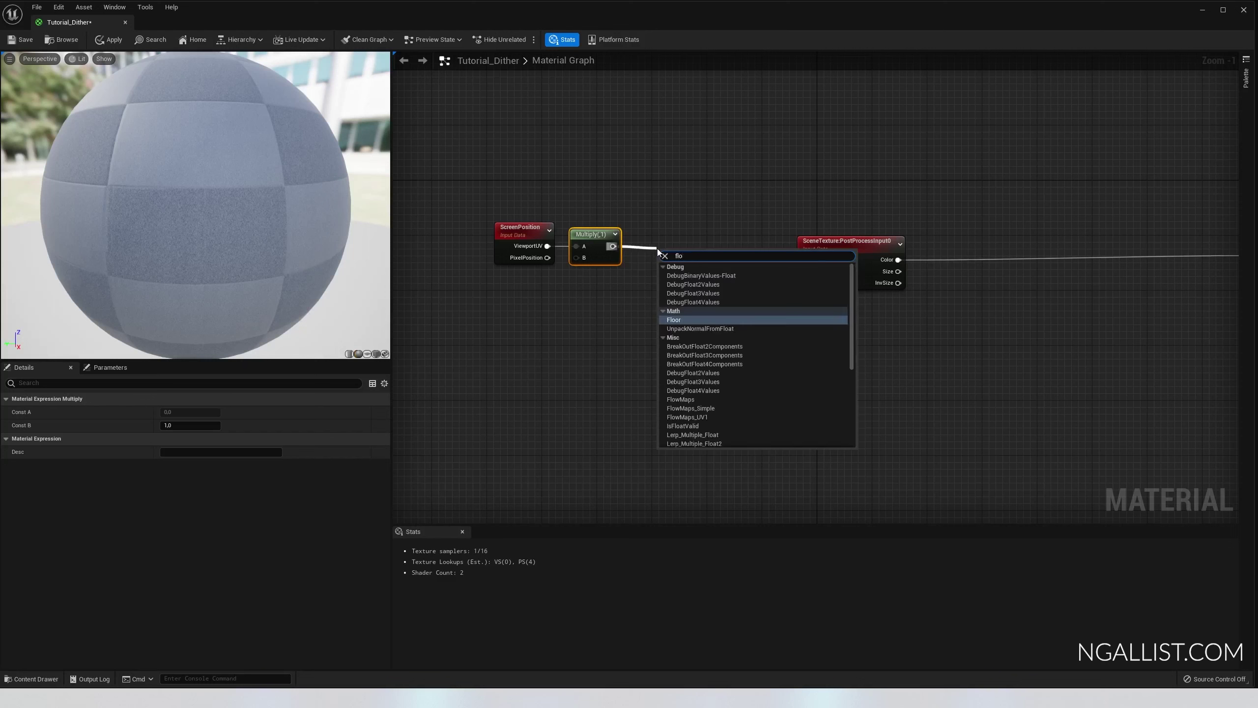
pyautogui.press('Return')
pyautogui.moveTo(685, 265); pyautogui.dragTo(654, 235)
pyautogui.write('divide')
pyautogui.press('Return')
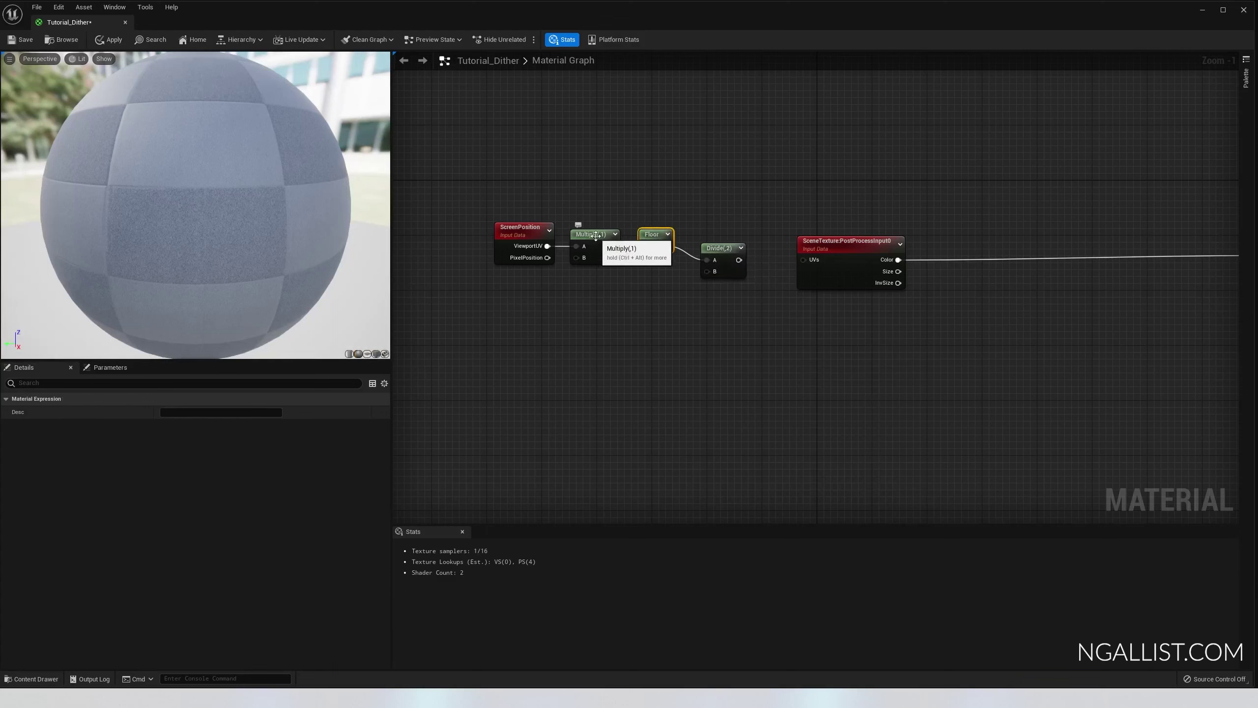
# - Add a scalar parameter feeding the B inputs of Multiply and Divide, and connect the Divide output to the SceneTexture UVs
pyautogui.moveTo(574, 260); pyautogui.dragTo(558, 337)
pyautogui.write('pa')
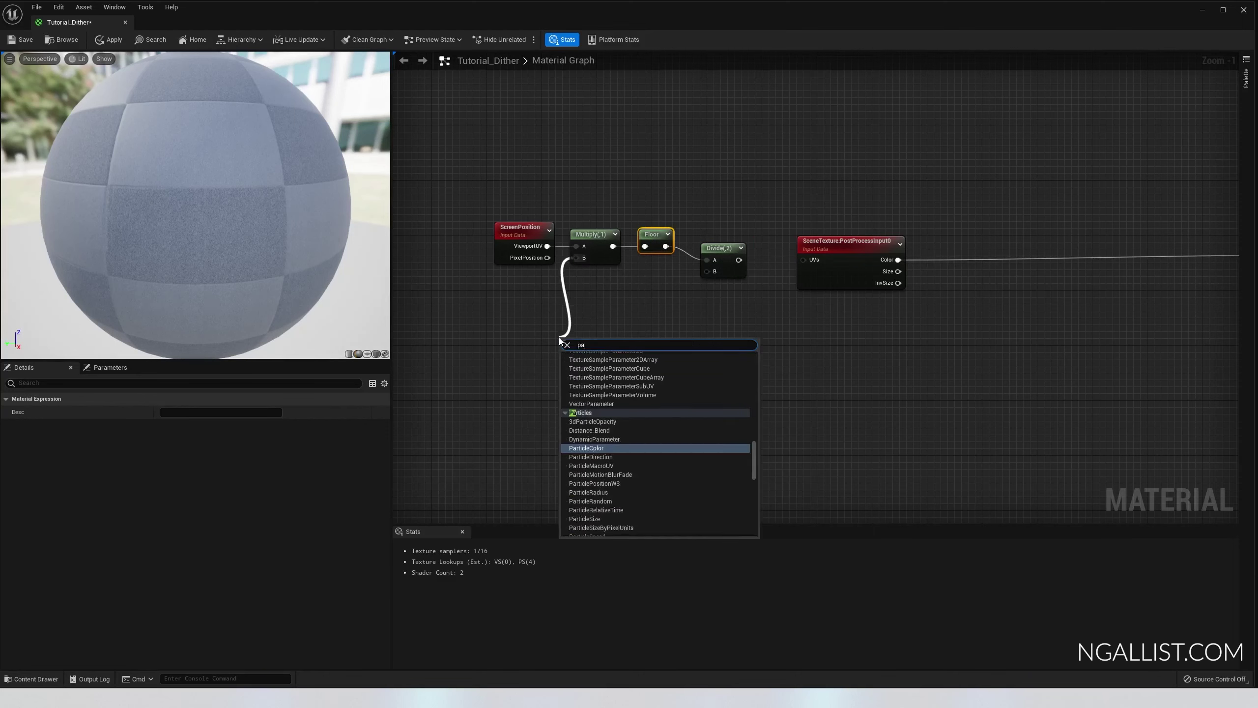
pyautogui.write('ameter')
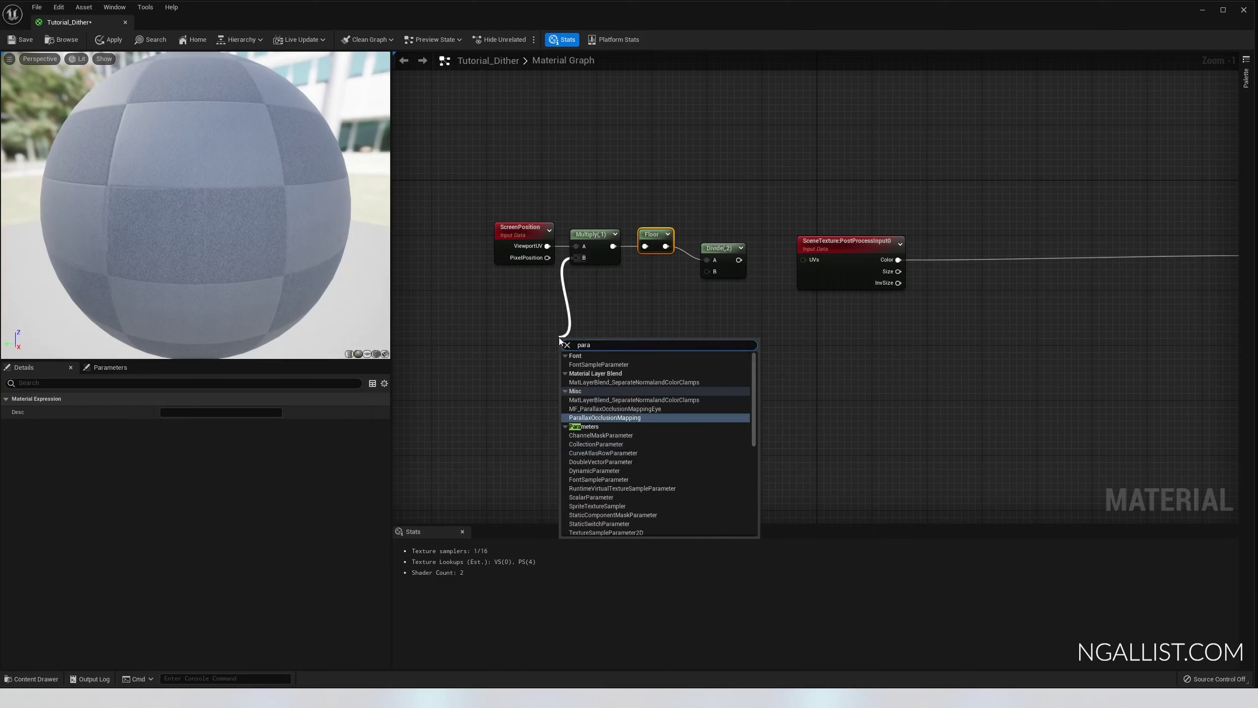
pyautogui.press('Up')
pyautogui.press('Up')
pyautogui.press('Up')
pyautogui.press('Up')
pyautogui.press('Return')
pyautogui.moveTo(598, 364); pyautogui.dragTo(707, 271)
pyautogui.moveTo(568, 348); pyautogui.dragTo(510, 350)
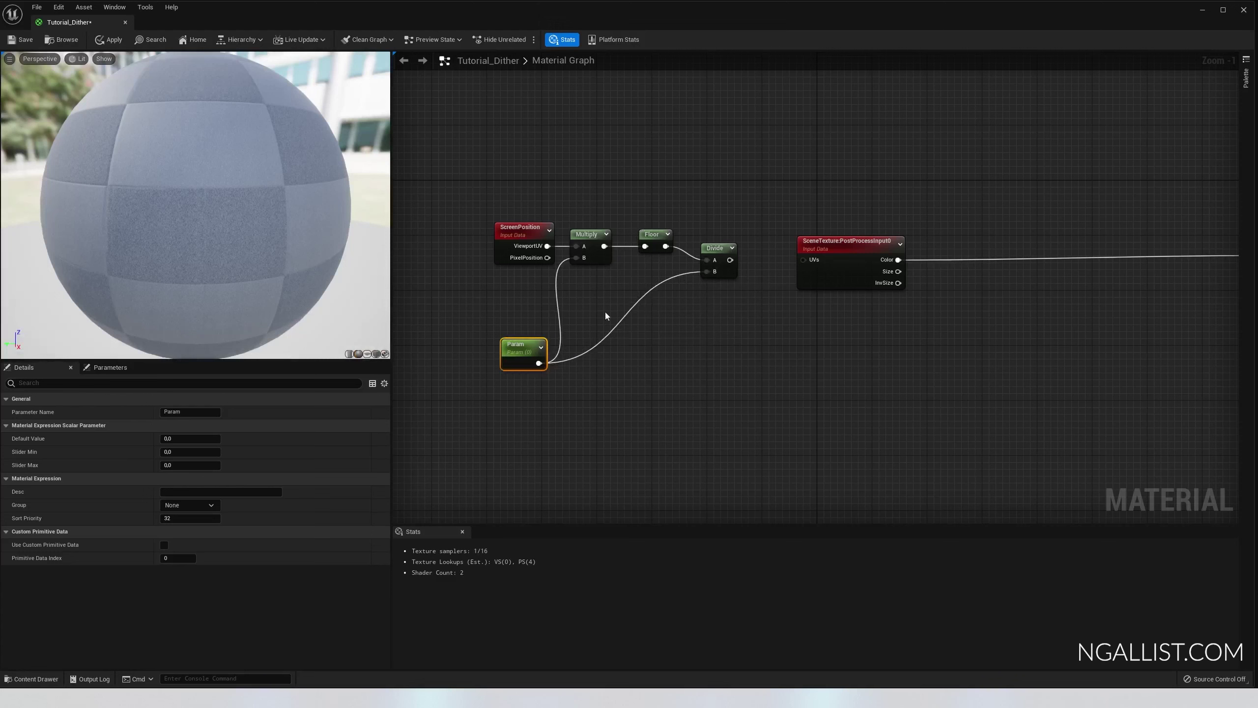
pyautogui.click(648, 361)
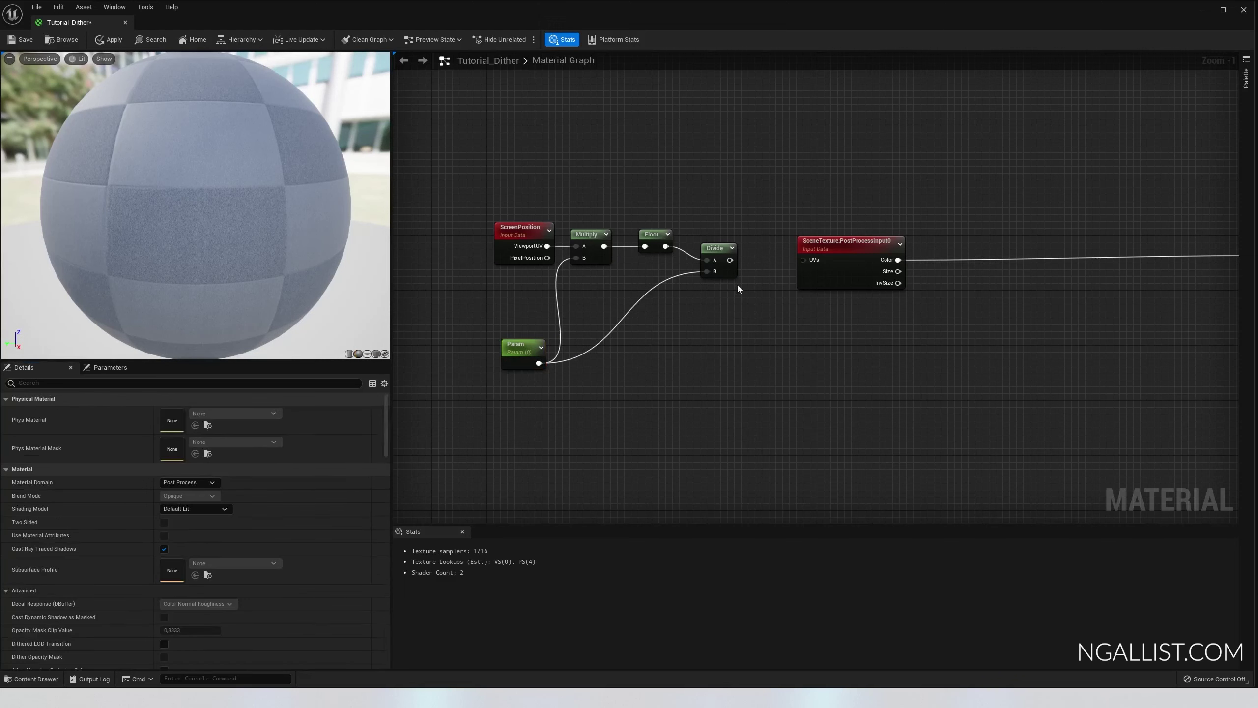
pyautogui.moveTo(734, 263); pyautogui.dragTo(805, 260)
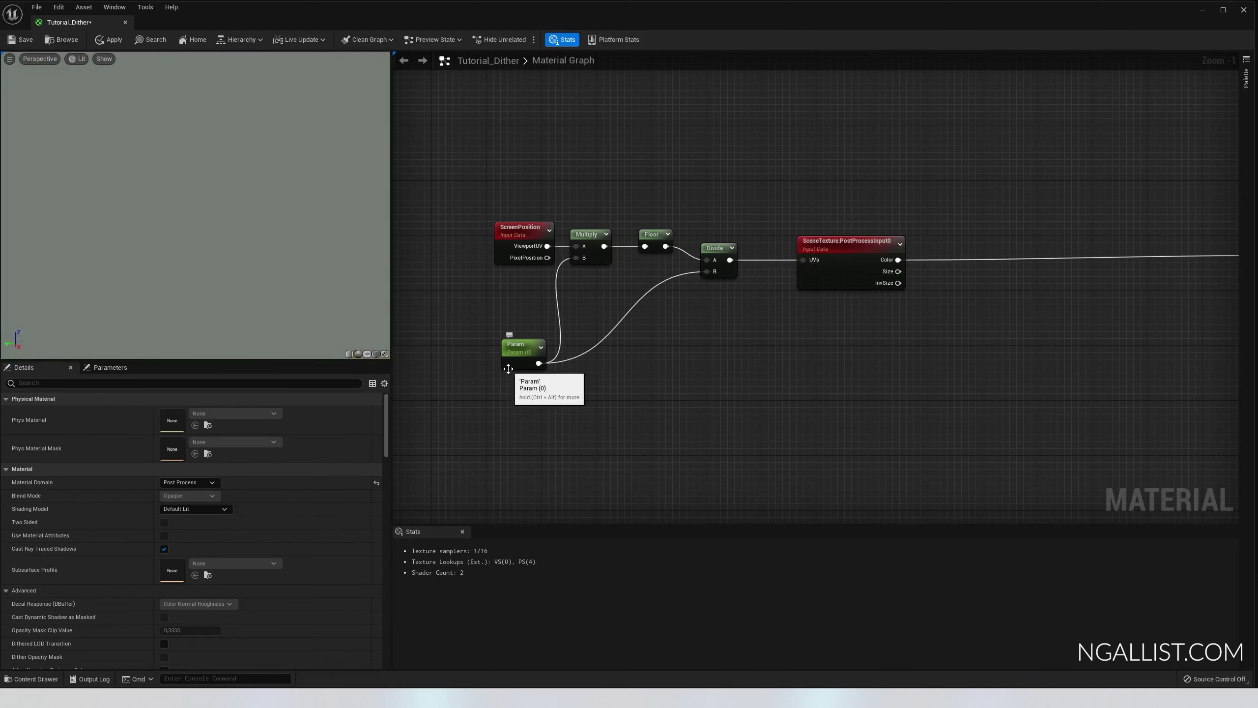
# - Set the scalar parameter's slider minimum to 60, slider maximum to 250 and default value to 150
pyautogui.click(516, 369)
pyautogui.click(185, 466)
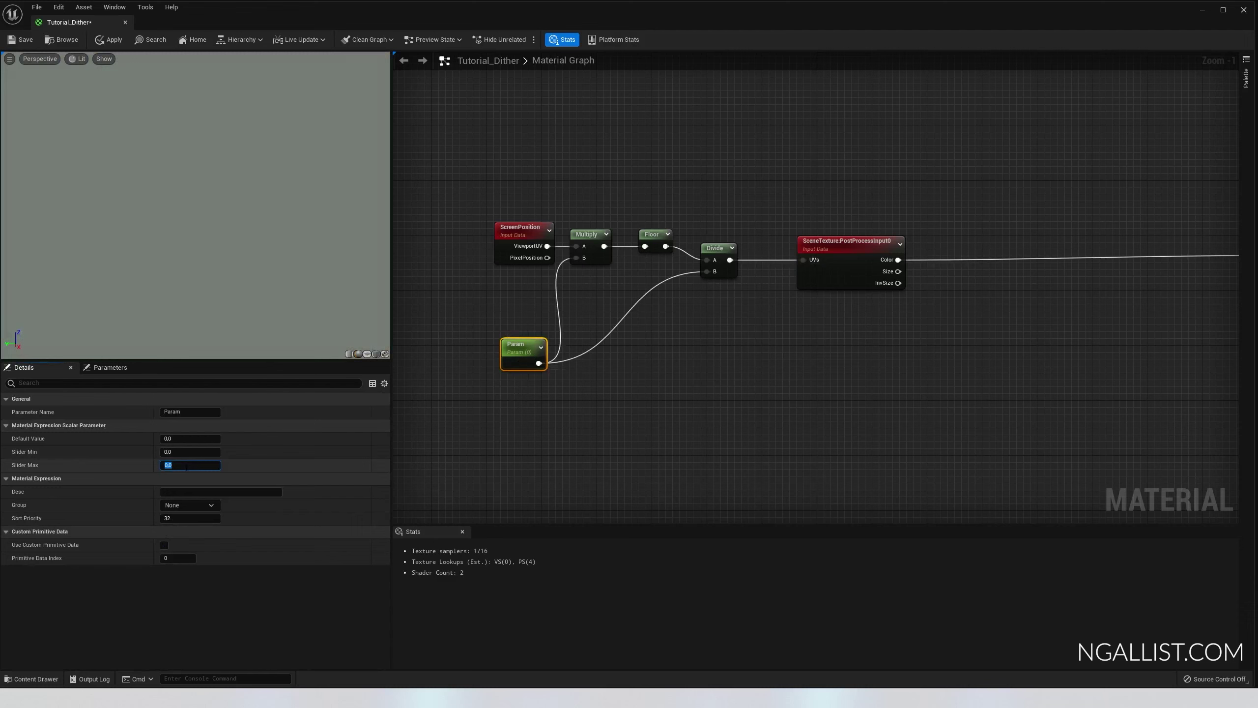
pyautogui.click(191, 449)
pyautogui.click(190, 438)
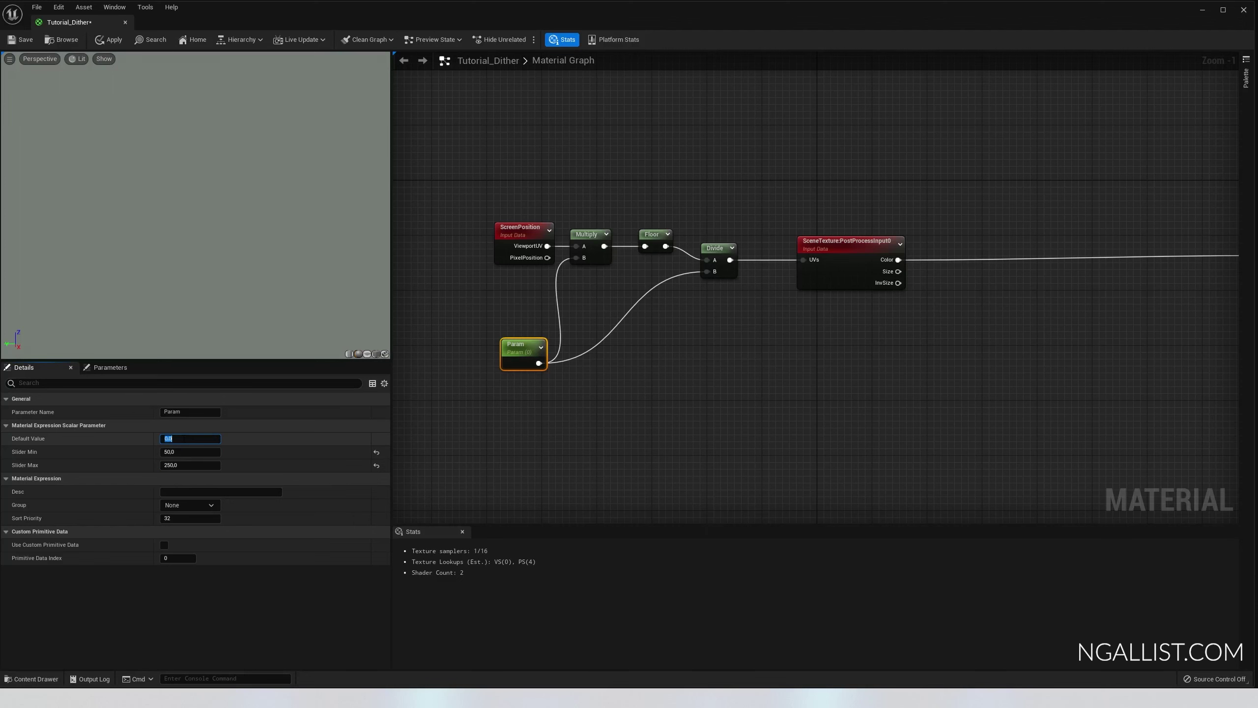
pyautogui.write('150')
pyautogui.press('Return')
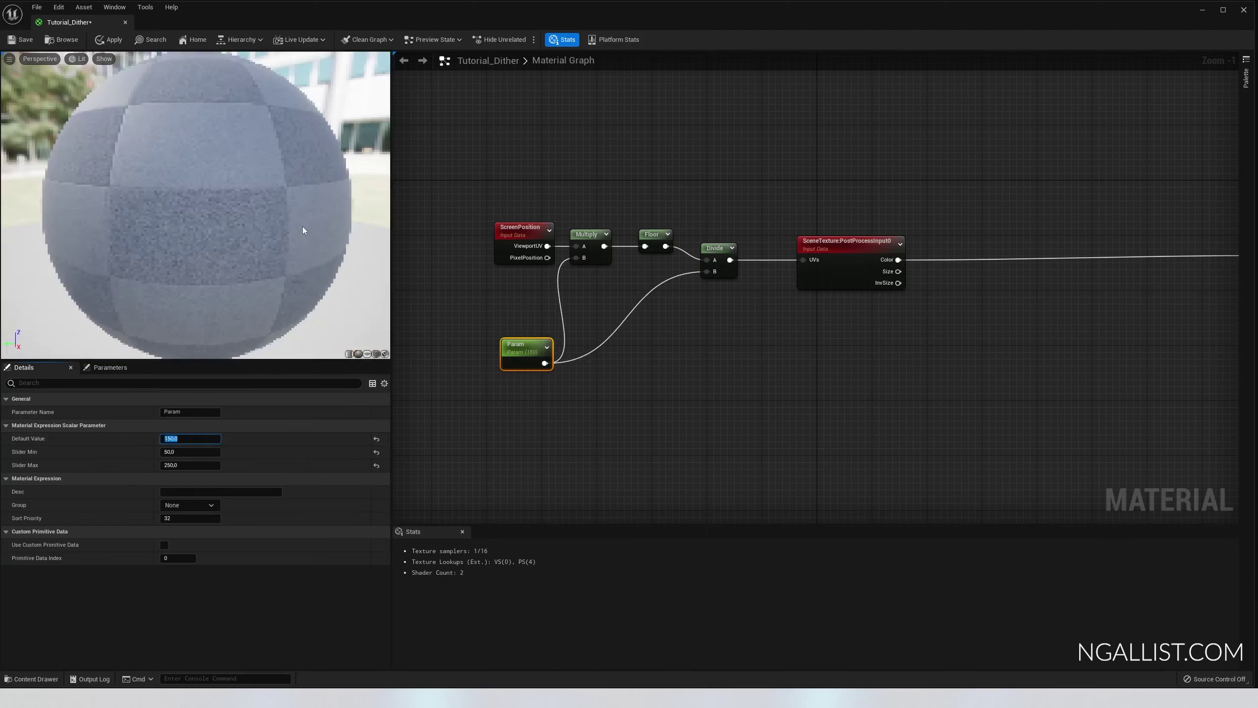
# - Test other default values for the scalar parameter against the preview sphere, restore 150 and inspect the pixelation
pyautogui.scroll(-4, 305, 229)
pyautogui.moveTo(285, 230)
pyautogui.mouseDown()
pyautogui.moveTo(213, 245)
pyautogui.moveTo(262, 229)
pyautogui.mouseUp()
pyautogui.moveTo(186, 438); pyautogui.dragTo(211, 437)
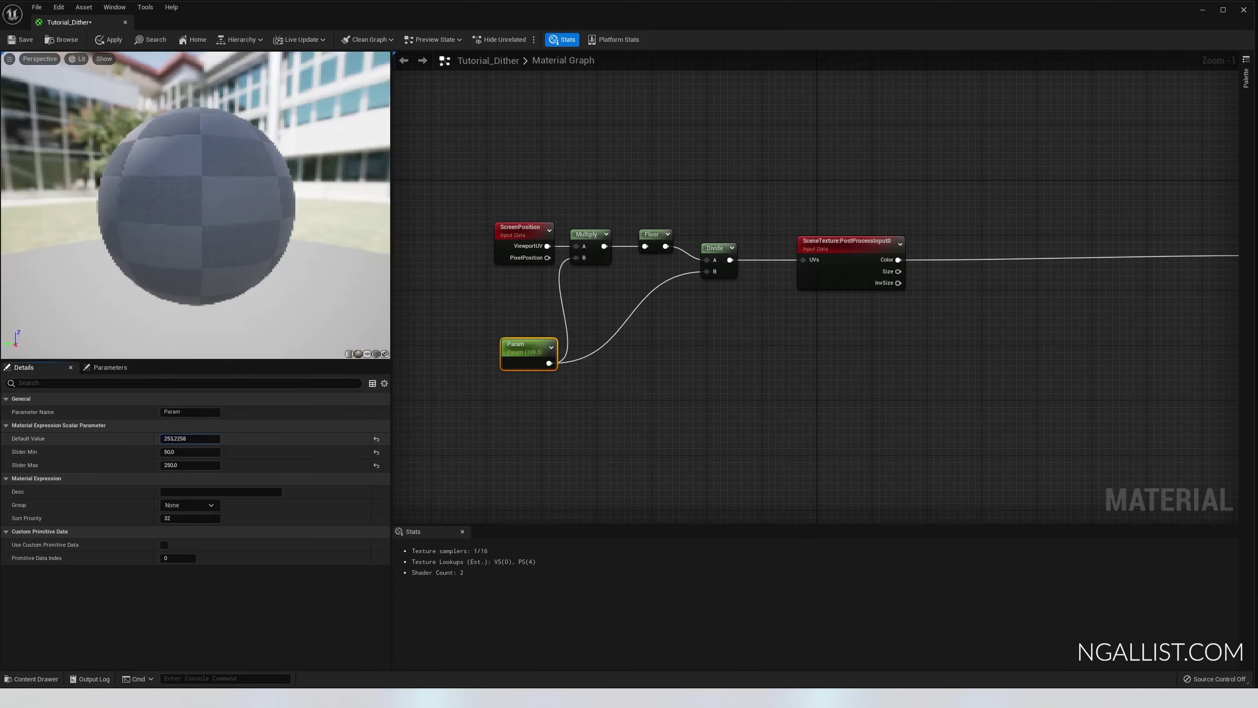
pyautogui.moveTo(189, 438); pyautogui.dragTo(188, 441)
pyautogui.click(190, 440)
pyautogui.write('150')
pyautogui.press('Return')
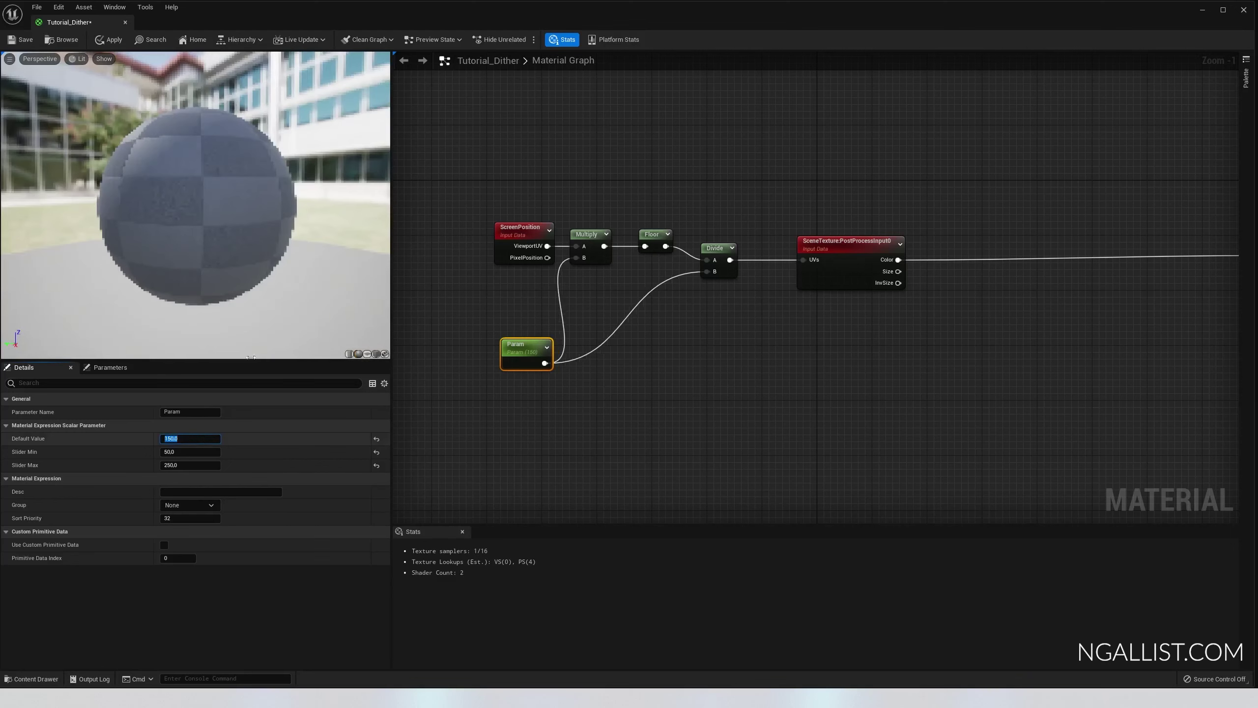
pyautogui.scroll(2, 230, 204)
pyautogui.moveTo(230, 205); pyautogui.dragTo(233, 244)
pyautogui.scroll(-2, 233, 244)
pyautogui.scroll(1, 235, 244)
# - Move the Tutorial_Dither output node farther away from the SceneTexture node to make room for more nodes
pyautogui.scroll(-3, 1019, 309)
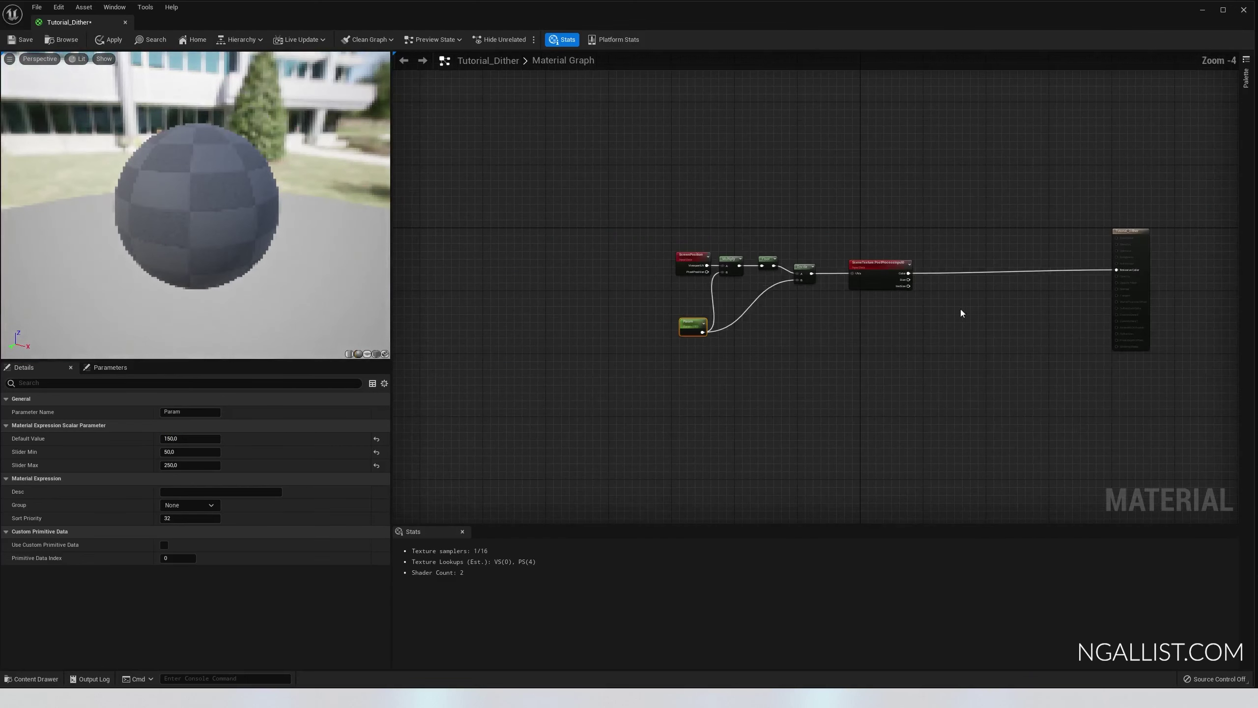
pyautogui.moveTo(961, 346); pyautogui.dragTo(718, 343, button='right')
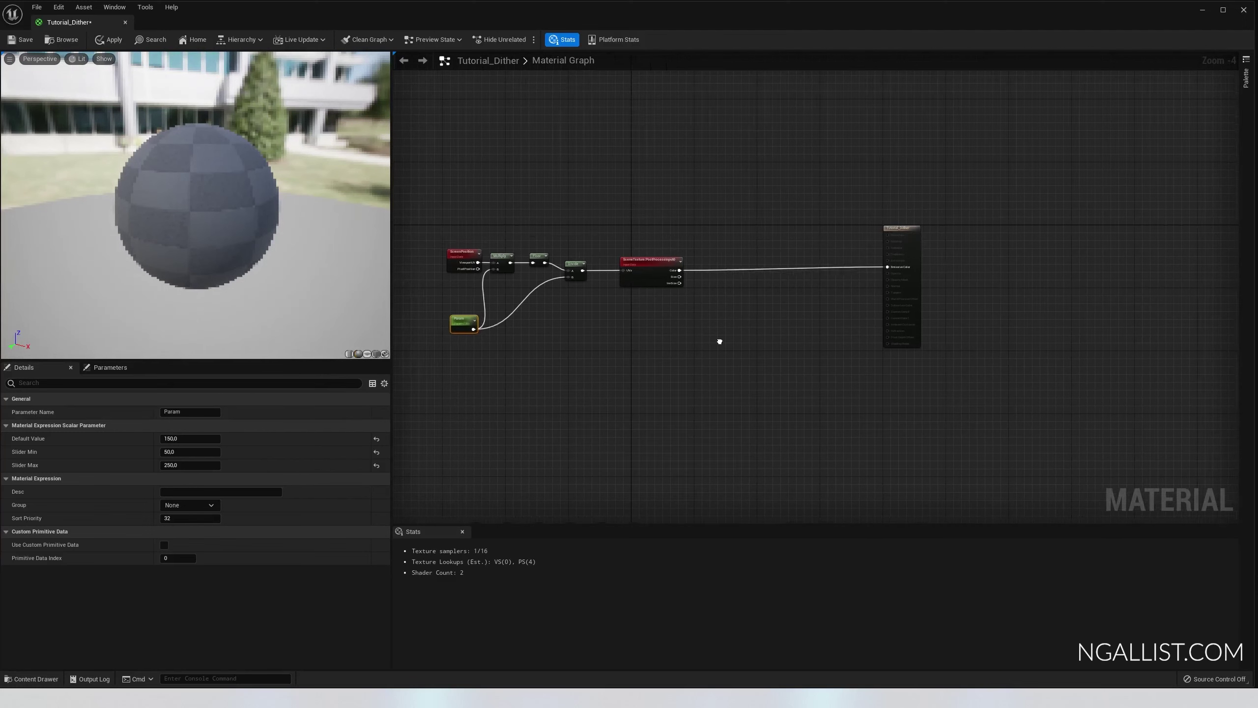
pyautogui.scroll(3, 694, 230)
pyautogui.click(796, 228)
pyautogui.moveTo(796, 227); pyautogui.dragTo(1064, 226)
pyautogui.moveTo(646, 232); pyautogui.dragTo(761, 243, button='right')
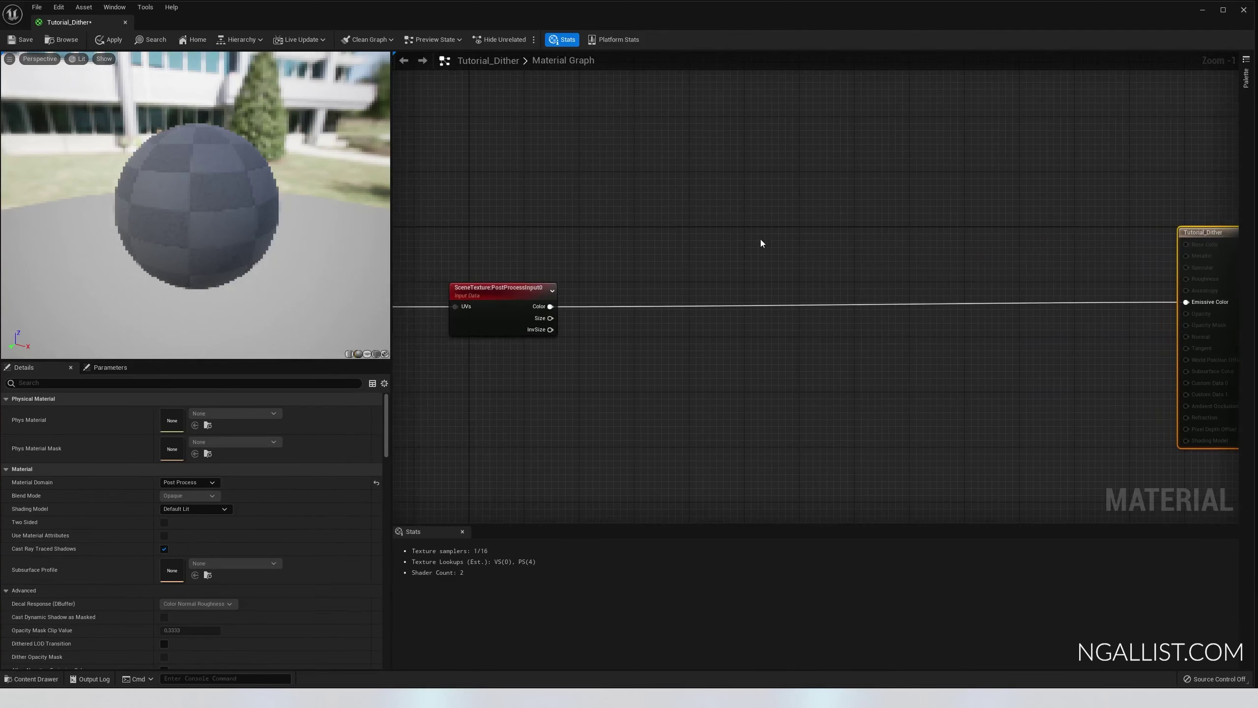
pyautogui.scroll(-1, 589, 216)
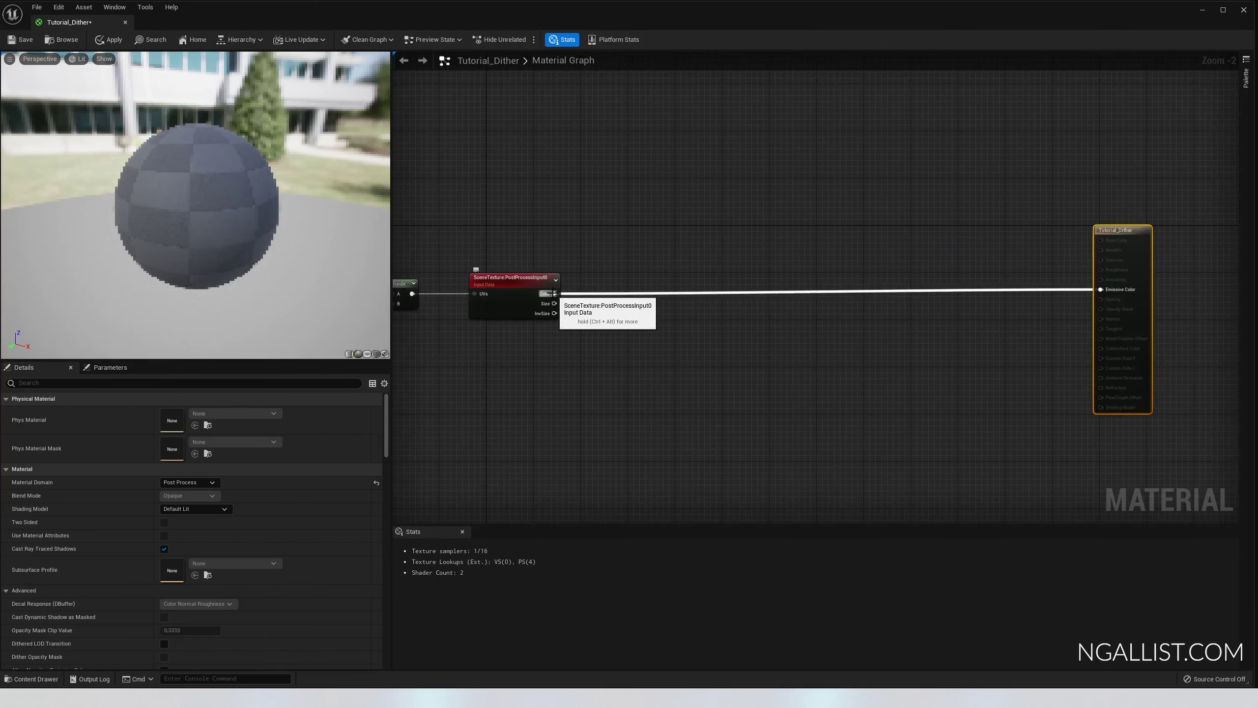
pyautogui.moveTo(553, 293); pyautogui.dragTo(636, 332)
pyautogui.write('rgb')
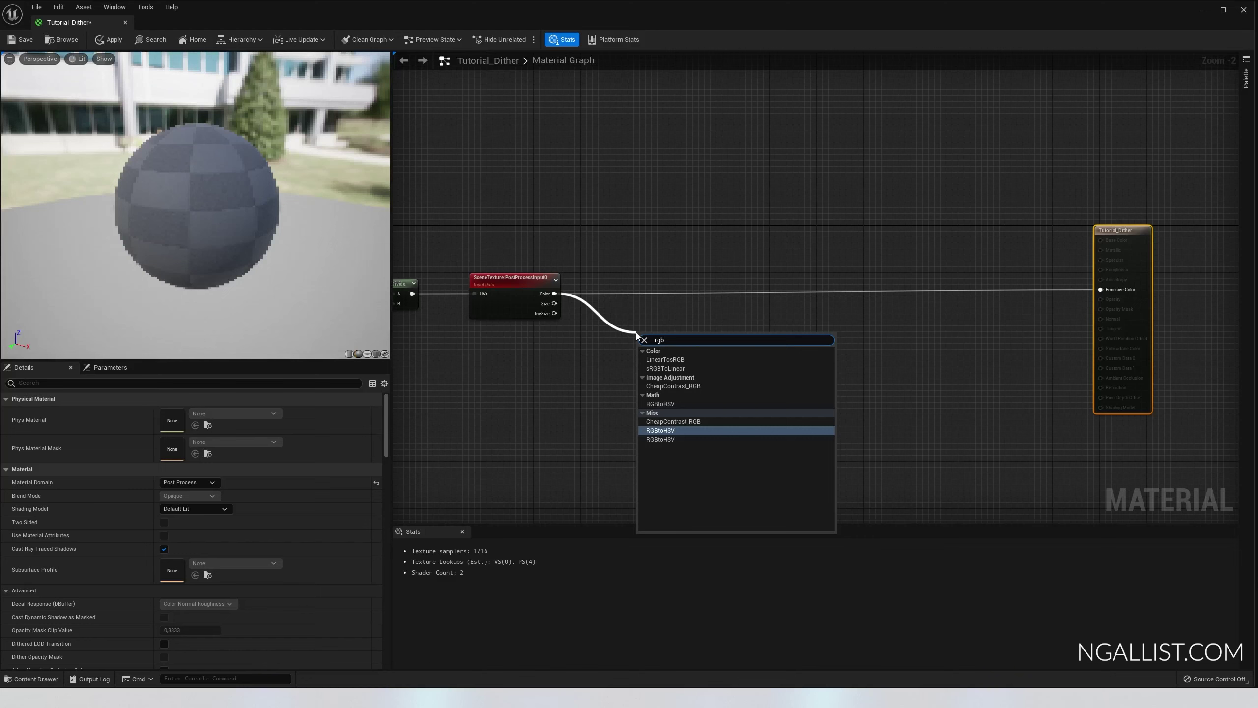
pyautogui.click(686, 307)
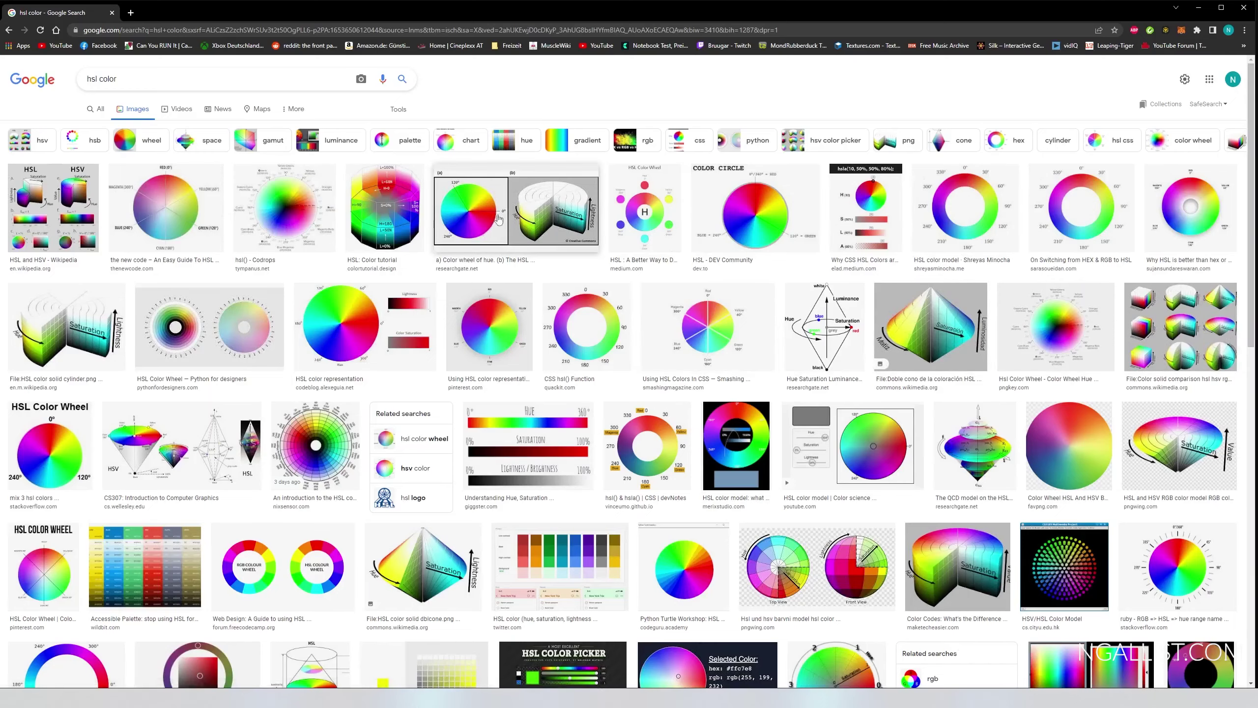
# - Switch to the browser and examine the HSL and HSV color diagram in the image results for "hsl color"
pyautogui.click(70, 221)
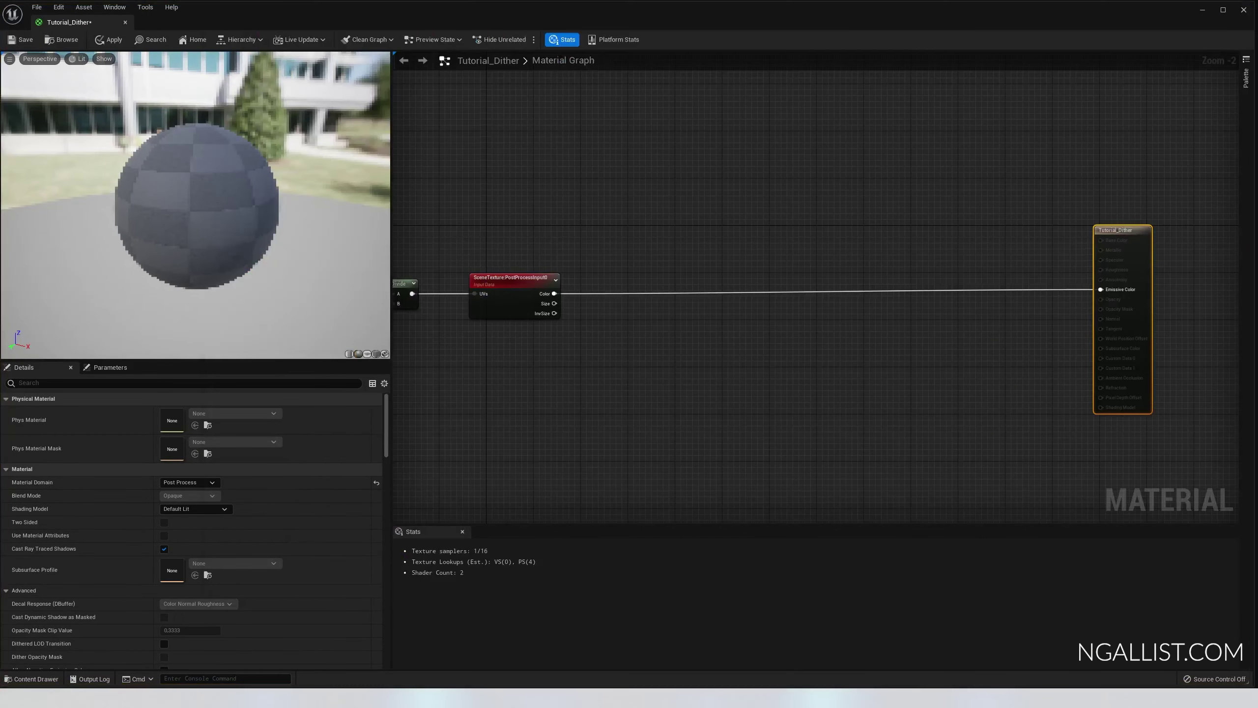
# - Back in the material graph, add an RGBtoHSV node fed by the SceneTexture Color output and connect its result to Emissive Color
pyautogui.scroll(2, 556, 316)
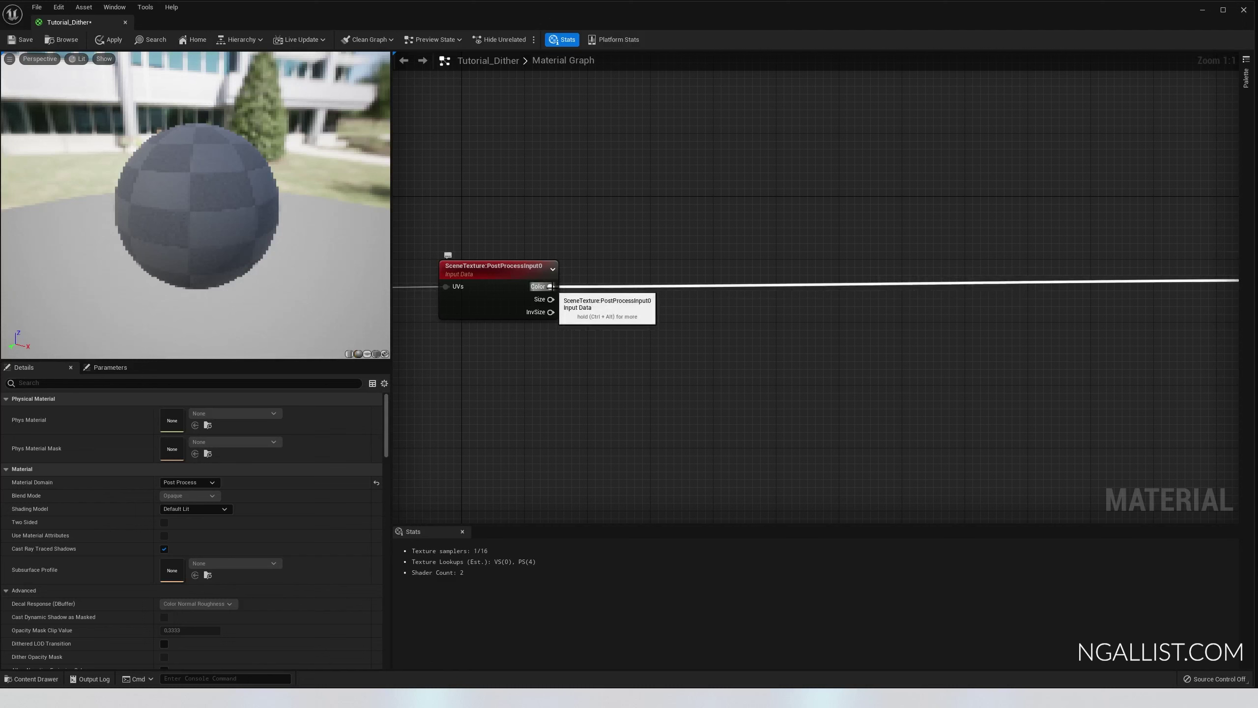
pyautogui.moveTo(550, 287); pyautogui.dragTo(639, 344)
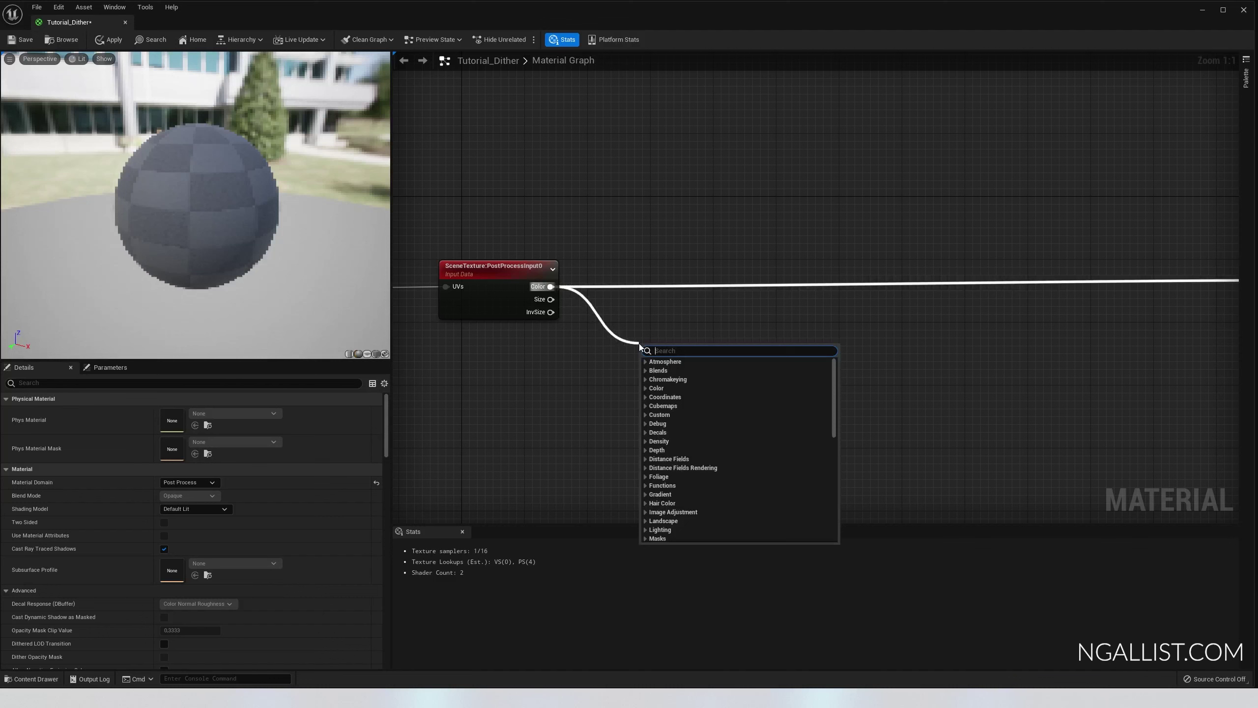
pyautogui.write('rgb')
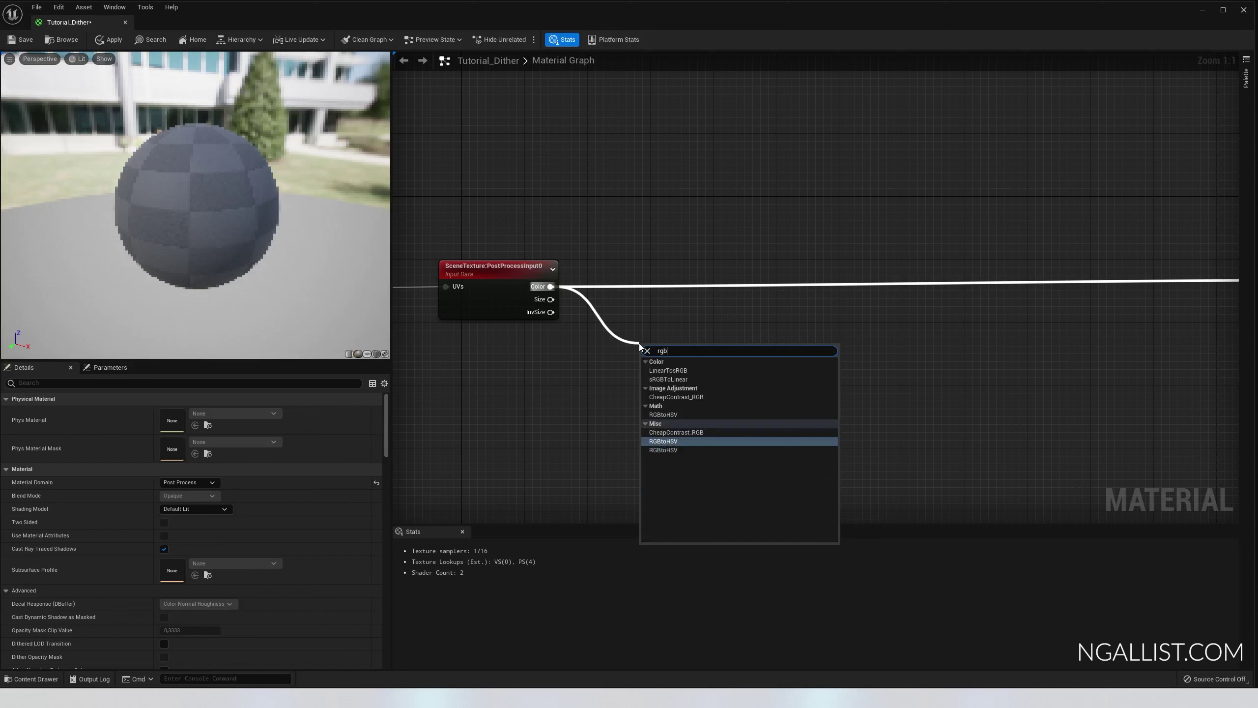
pyautogui.press('Return')
pyautogui.moveTo(732, 362); pyautogui.dragTo(810, 366)
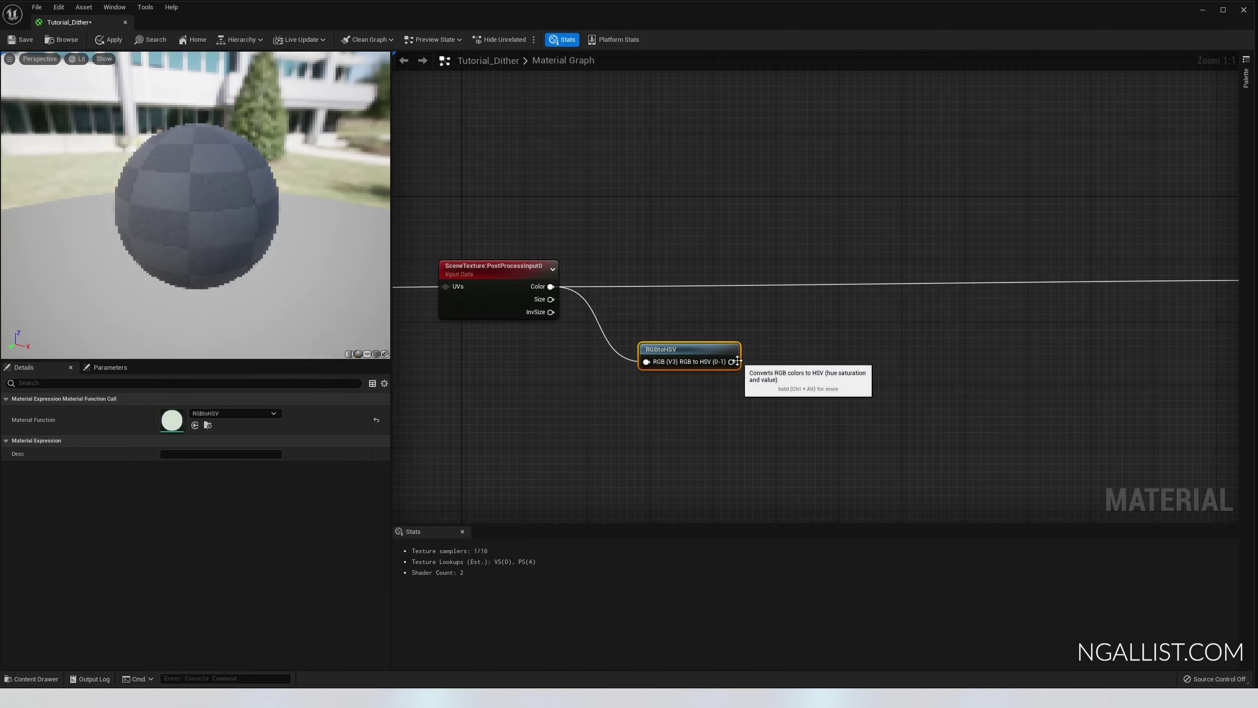
pyautogui.scroll(-3, 746, 364)
pyautogui.moveTo(638, 367); pyautogui.dragTo(1008, 312)
pyautogui.scroll(-5, 315, 257)
pyautogui.scroll(4, 316, 257)
pyautogui.moveTo(315, 256); pyautogui.dragTo(198, 233)
pyautogui.scroll(4, 626, 369)
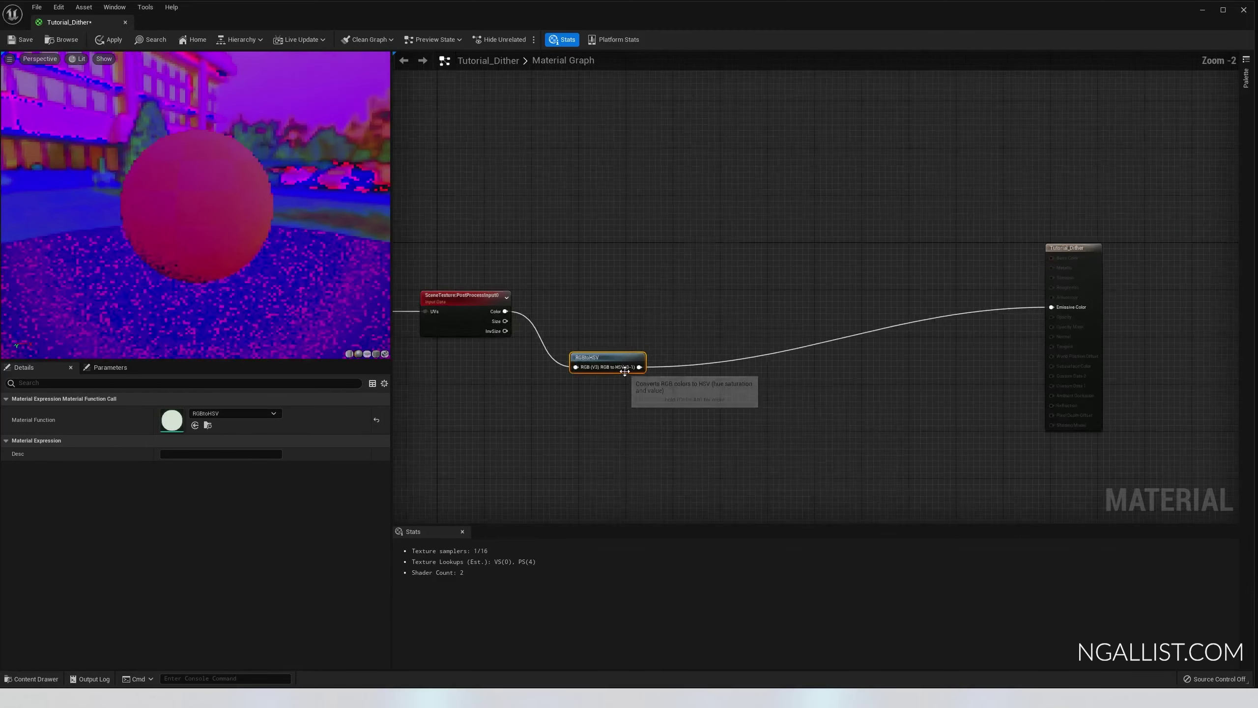
# - Add a BreakOutFloat3Components node fed by the RGBtoHSV output and place it closer to that node
pyautogui.moveTo(644, 365); pyautogui.dragTo(735, 396)
pyautogui.write('float')
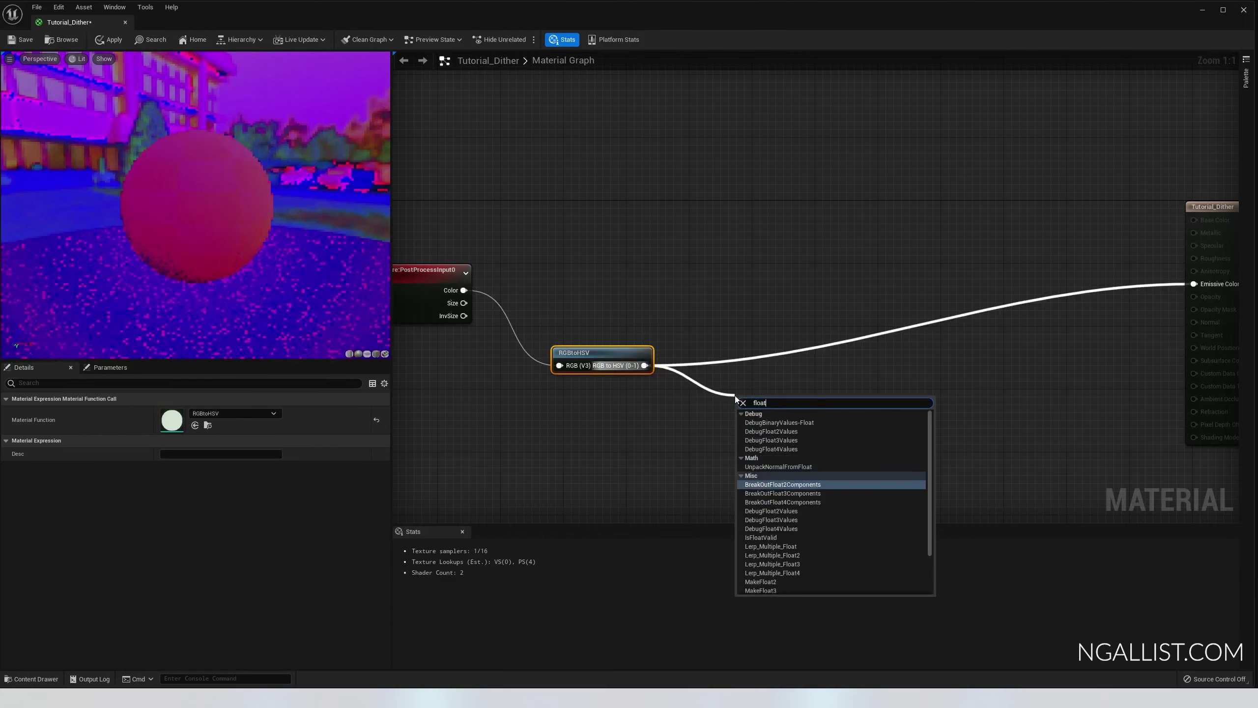
pyautogui.press('Down')
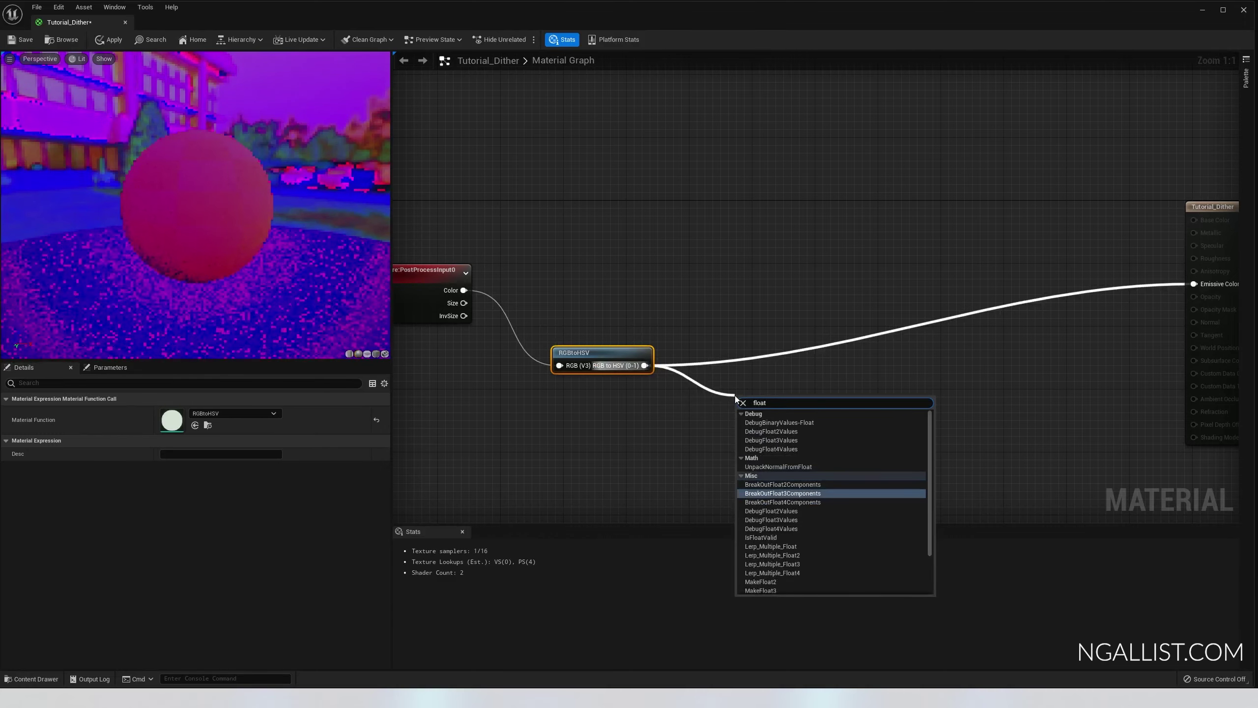
pyautogui.press('Return')
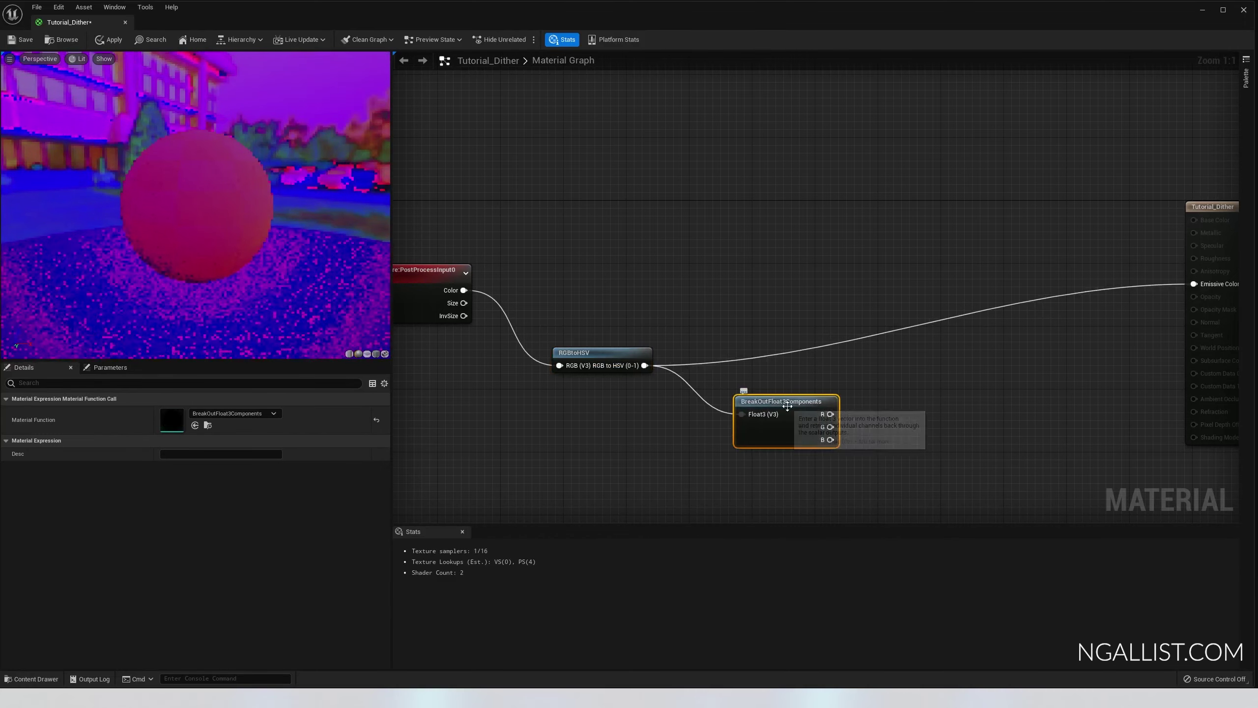
pyautogui.moveTo(734, 395); pyautogui.dragTo(713, 390)
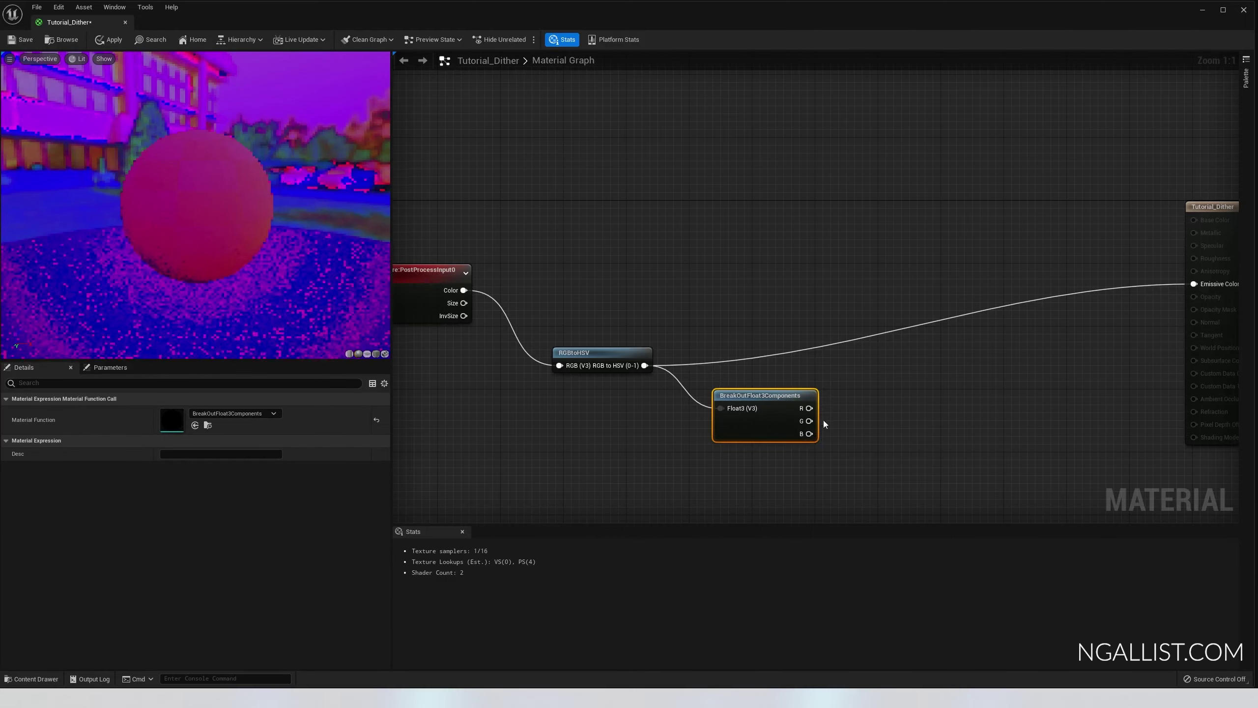
# - Connect the B output of BreakOutFloat3Components to Emissive Color and inspect the preview from another angle
pyautogui.moveTo(805, 434); pyautogui.dragTo(712, 422, button='right')
pyautogui.moveTo(713, 422); pyautogui.dragTo(1098, 271)
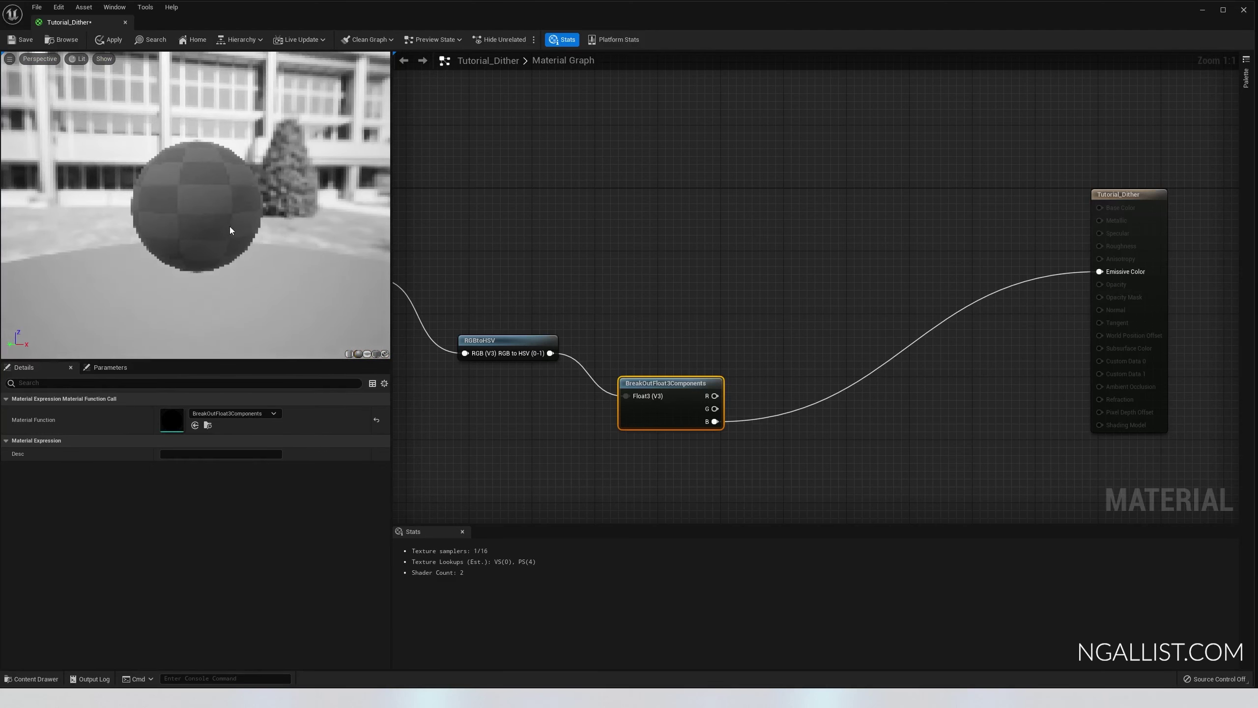
pyautogui.moveTo(79, 196); pyautogui.dragTo(70, 134)
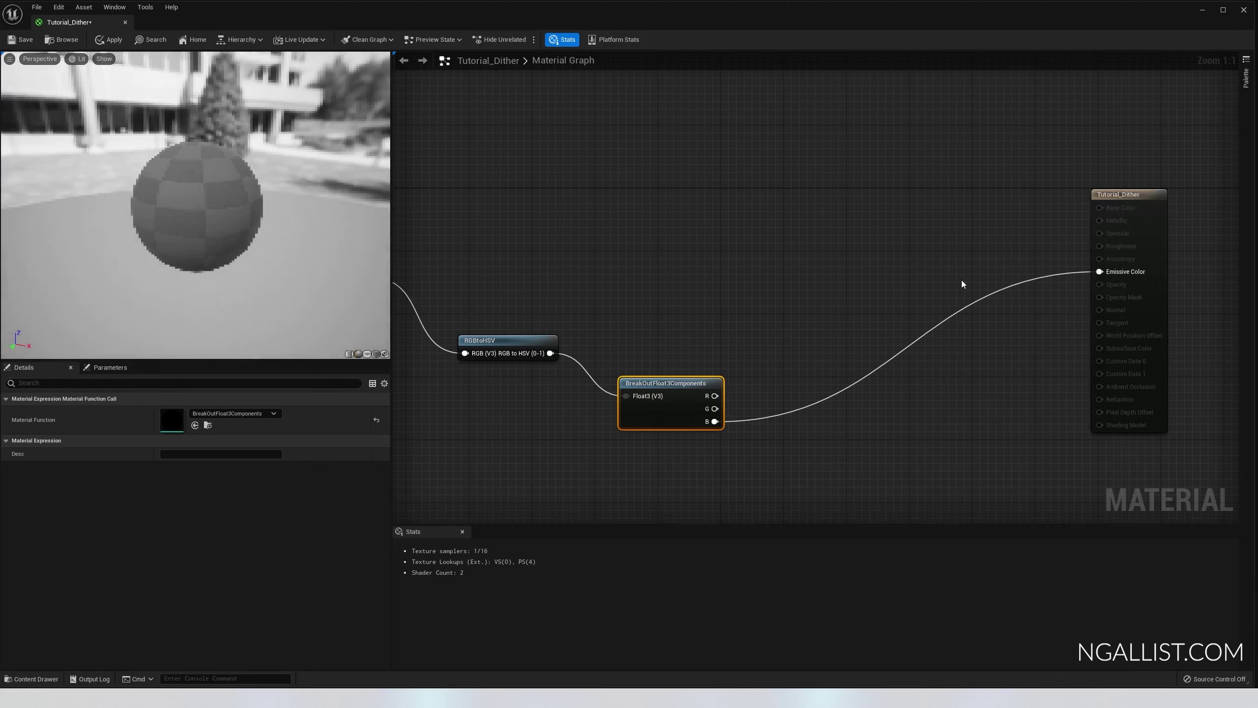